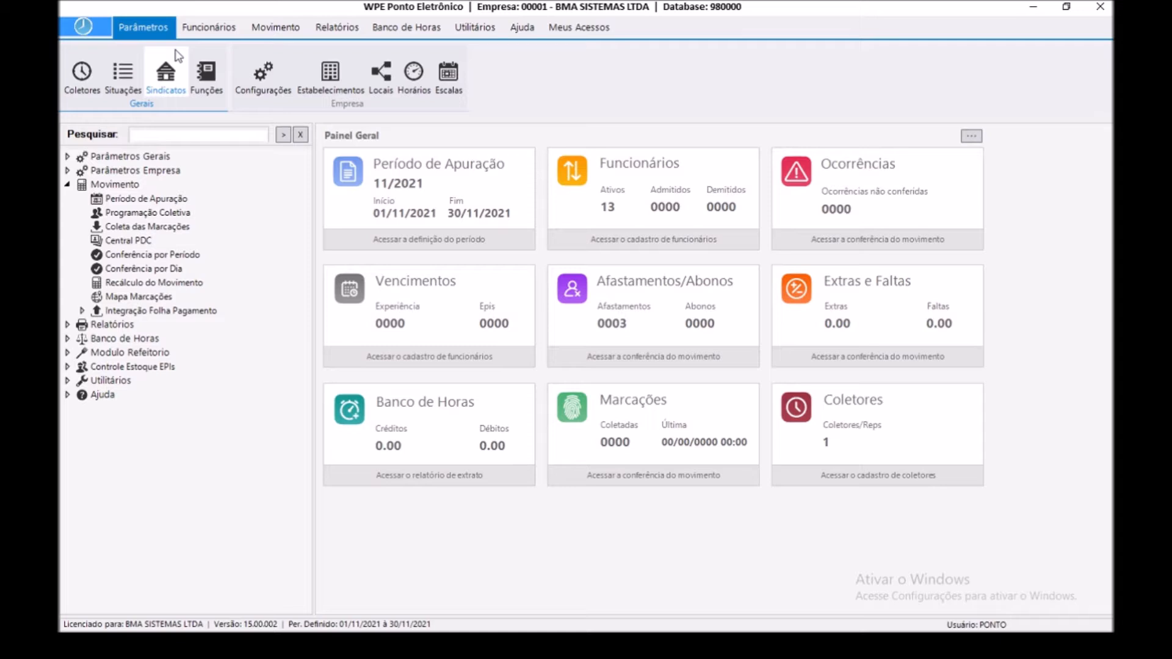
Step: Open Programação Coletiva and enter a leave from 22/11/2021 with return on 06/12/2021, using situation 11 Ferias
{"action": "left_click", "coordinate": [183, 185]}
{"action": "double_click", "coordinate": [218, 213]}
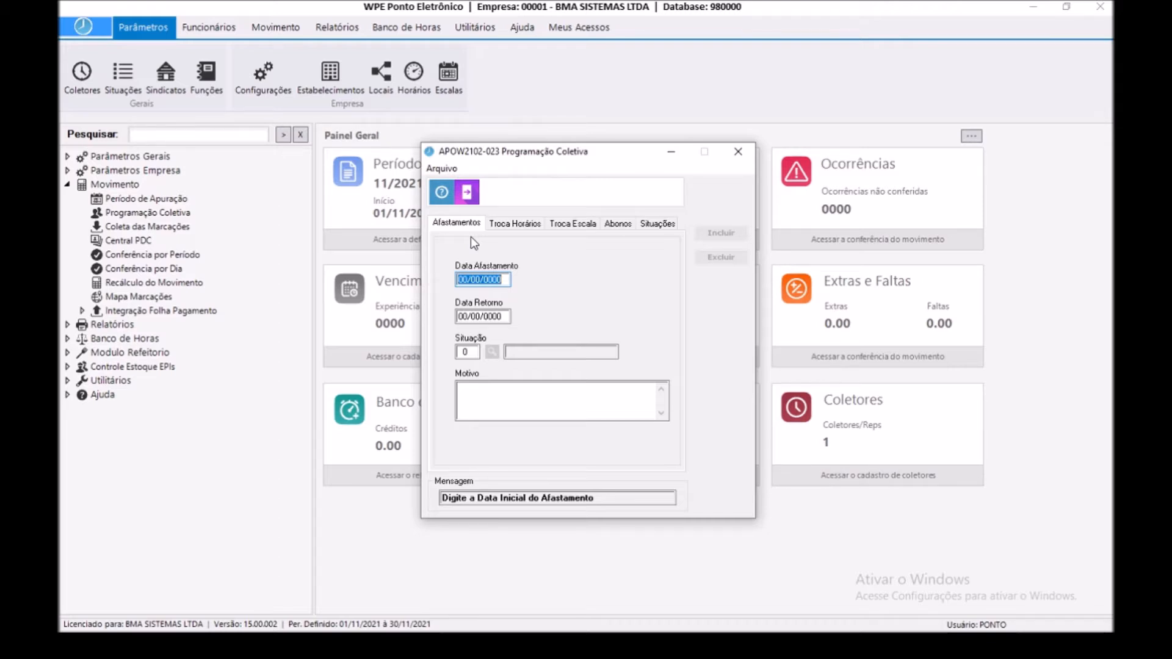
{"action": "type", "text": "22/11/2021"}
{"action": "key", "text": "Return"}
{"action": "type", "text": "06/12/2021"}
{"action": "key", "text": "Return"}
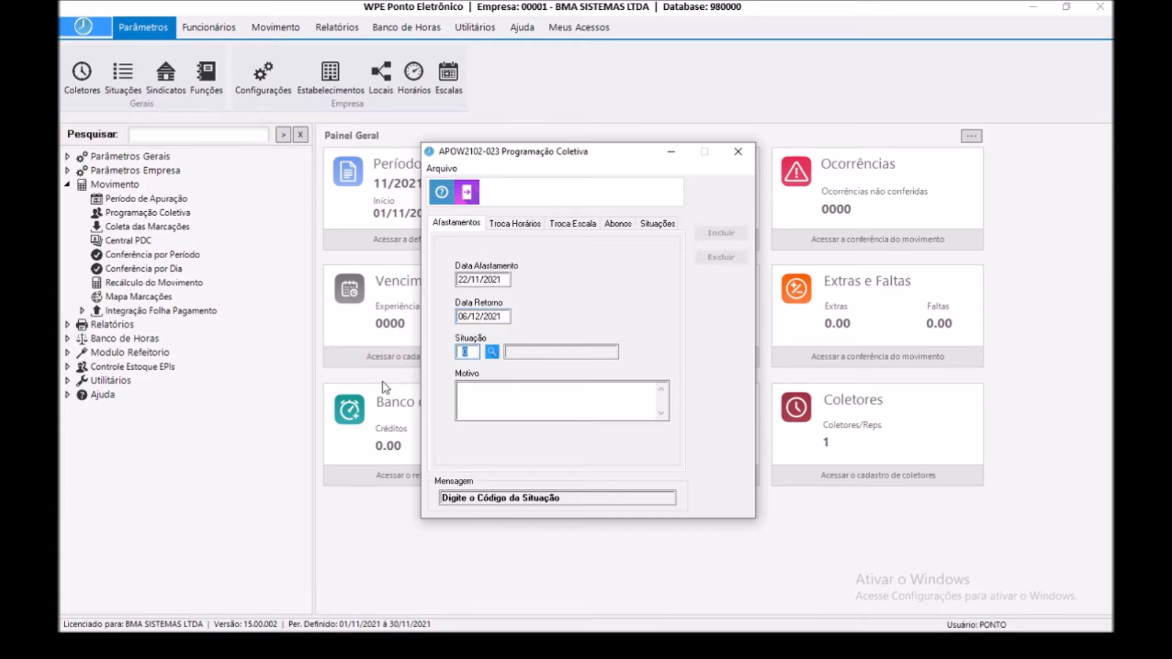
{"action": "left_click", "coordinate": [491, 353]}
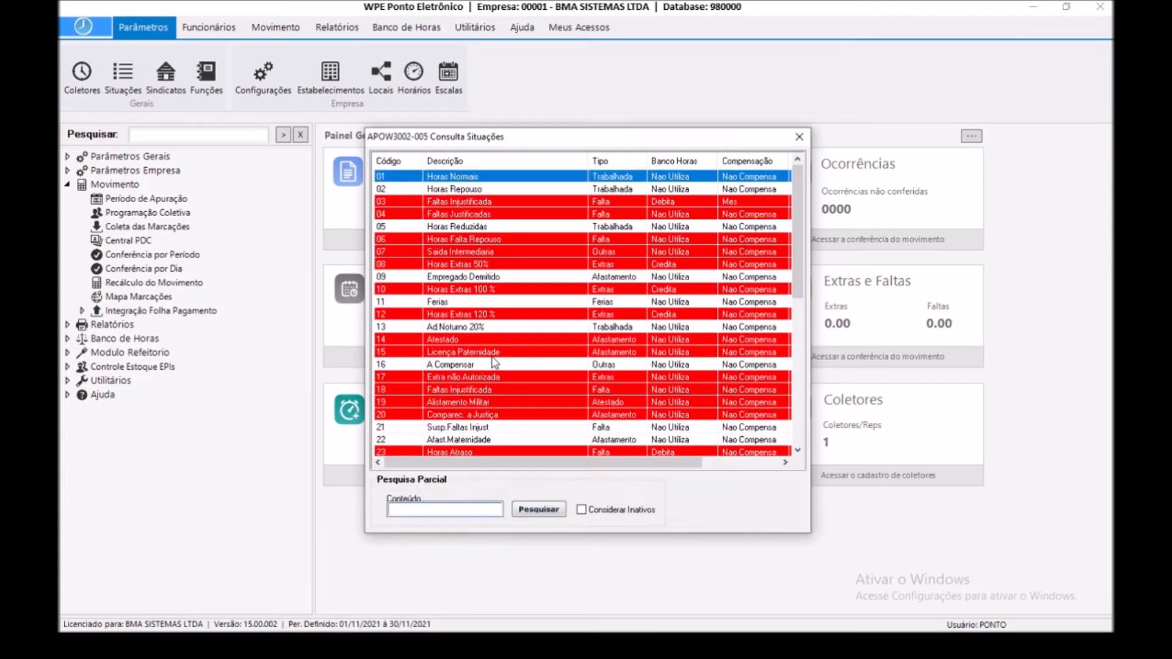
{"action": "double_click", "coordinate": [513, 301]}
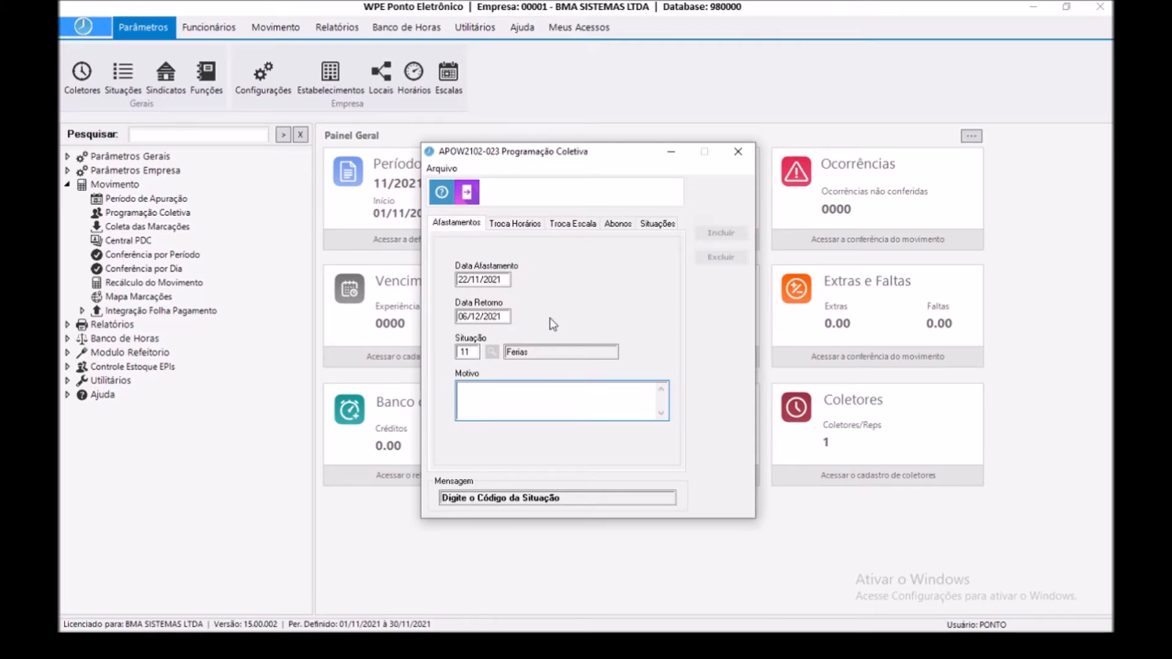
Step: Leave the reason blank and limit the leave's scope to one employee by entering the registration number, keeping Vínculo as Funcionario
{"action": "key", "text": "Return"}
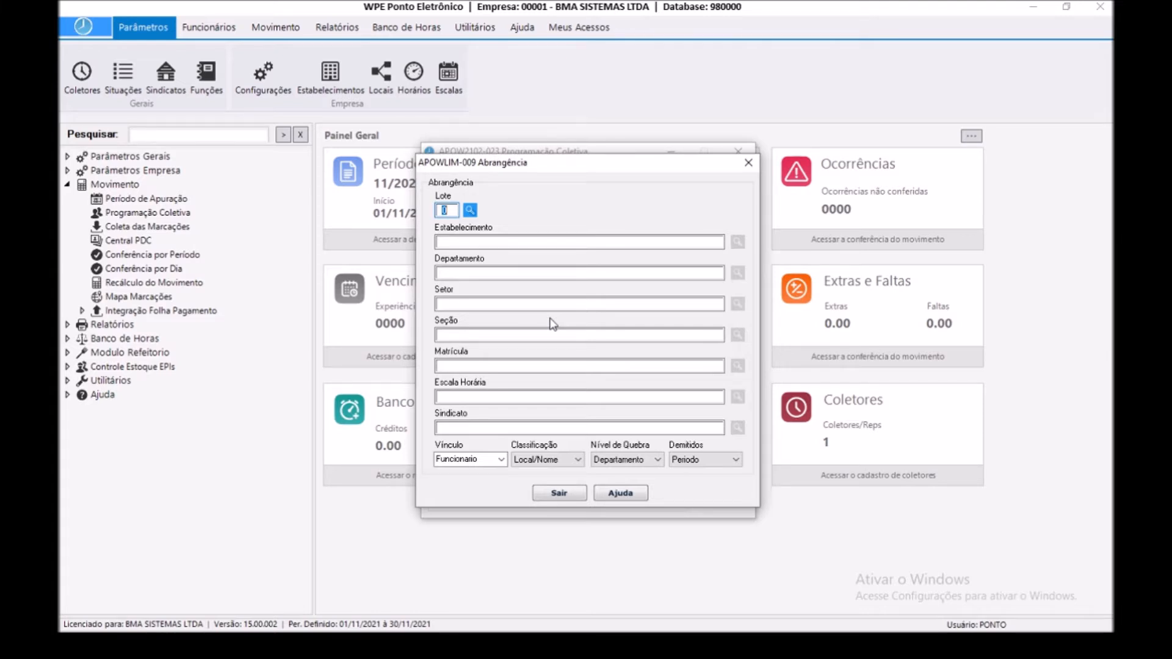
{"action": "key", "text": "Tab"}
{"action": "key", "text": "Tab"}
{"action": "key", "text": "Tab"}
{"action": "key", "text": "Tab"}
{"action": "key", "text": "Tab"}
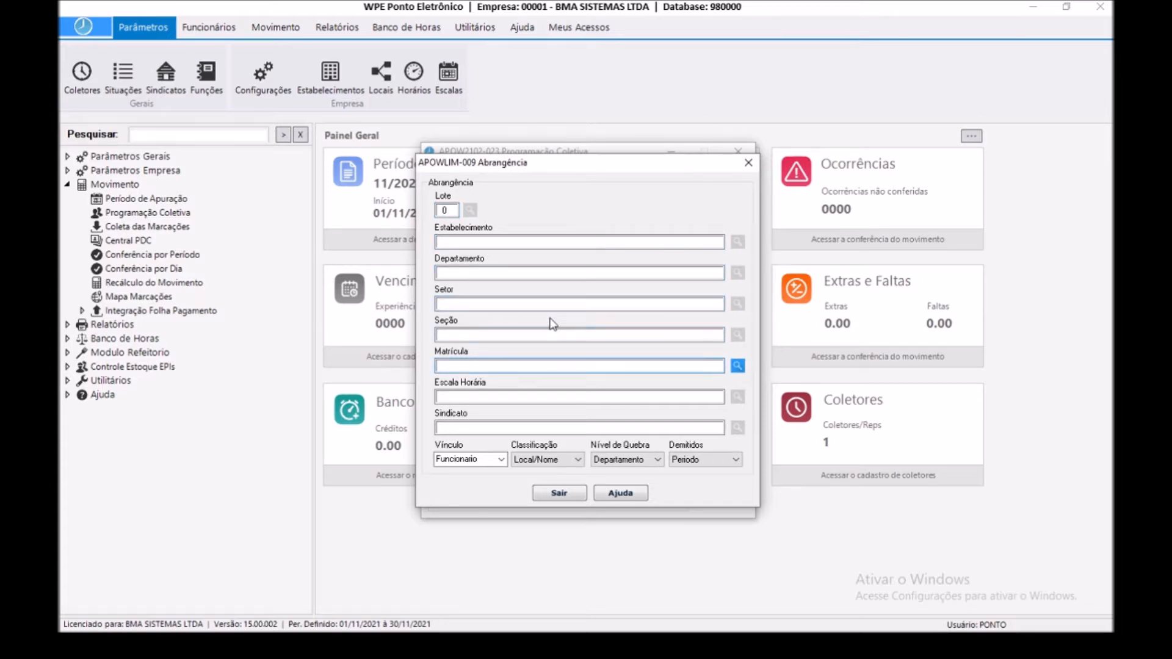
{"action": "type", "text": "1"}
{"action": "key", "text": "Tab"}
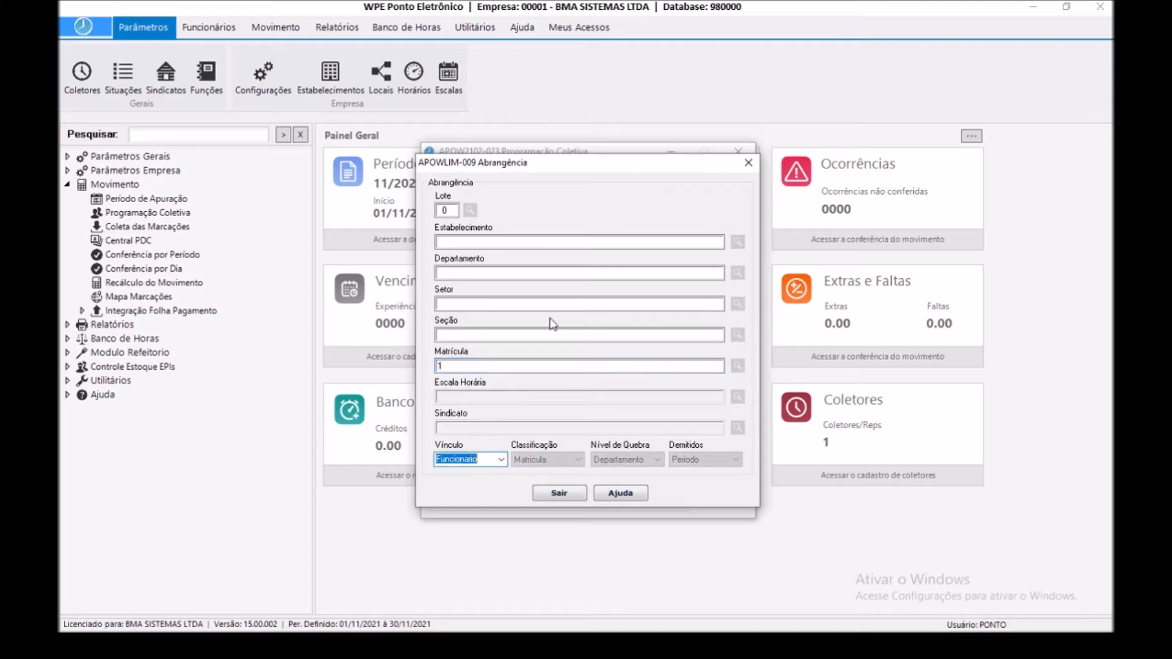
{"action": "key", "text": "Tab"}
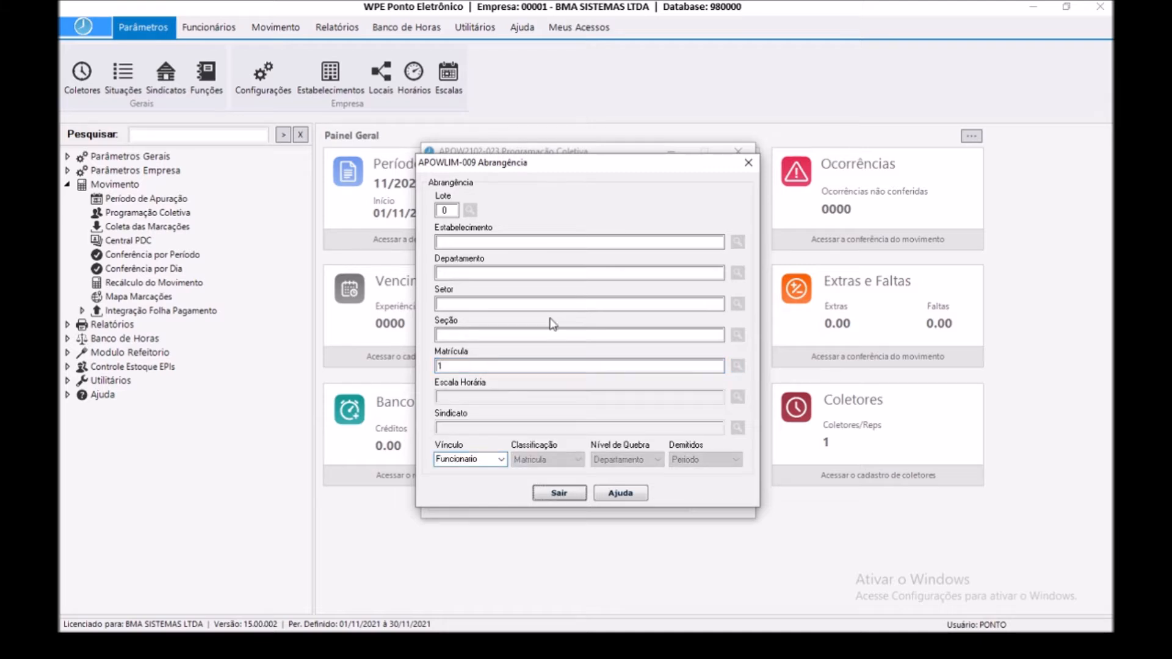
{"action": "key", "text": "Return"}
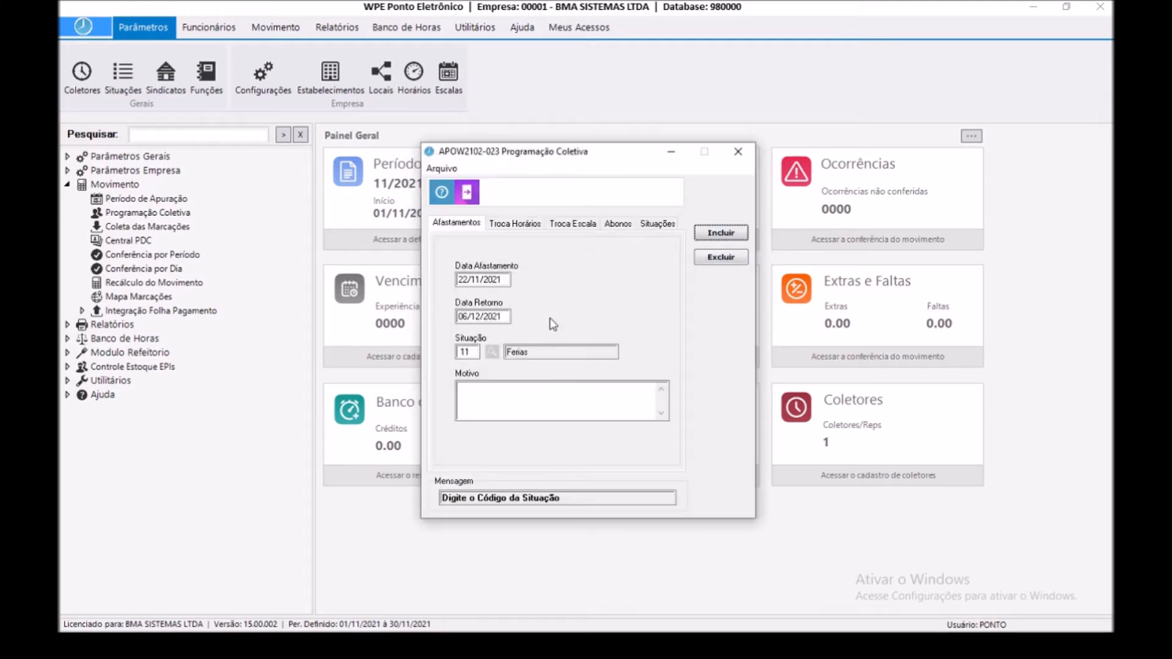
Step: Include the programmed vacation leave without a reason text and close Programação Coletiva
{"action": "left_click", "coordinate": [543, 390]}
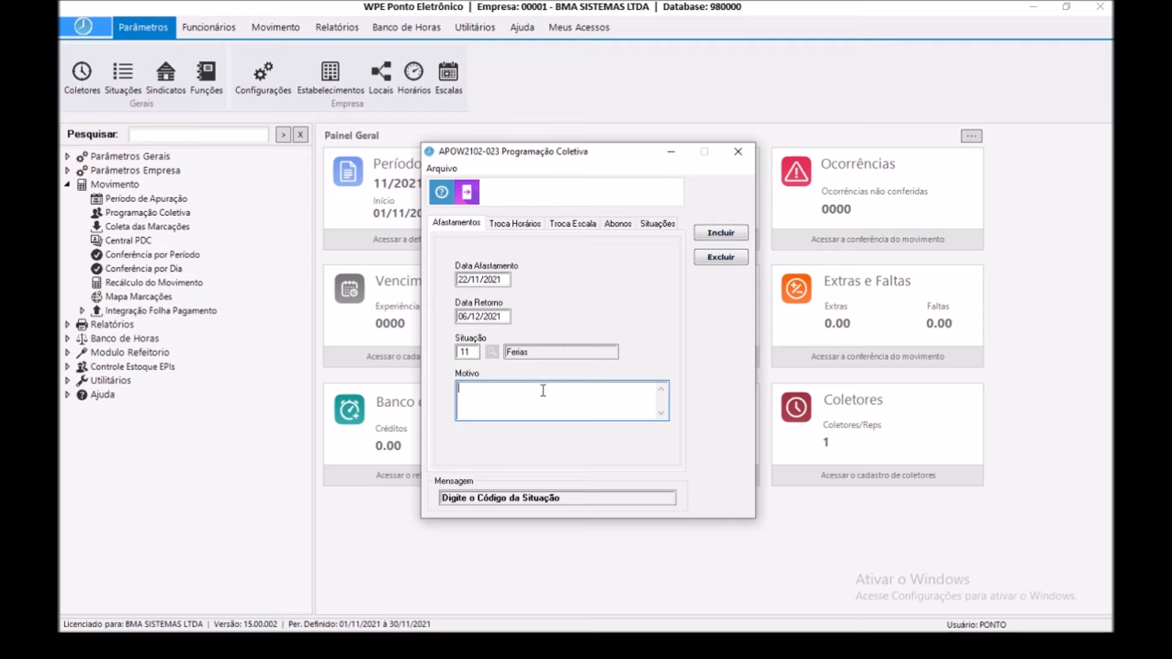
{"action": "key", "text": "Return"}
{"action": "key", "text": "Return"}
{"action": "key", "text": "Return"}
{"action": "key", "text": "Return"}
{"action": "key", "text": "Return"}
{"action": "key", "text": "Return"}
{"action": "key", "text": "Return"}
{"action": "key", "text": "Return"}
{"action": "key", "text": "Return"}
{"action": "key", "text": "Return"}
{"action": "key", "text": "Return"}
{"action": "key", "text": "Return"}
{"action": "key", "text": "Return"}
{"action": "key", "text": "Return"}
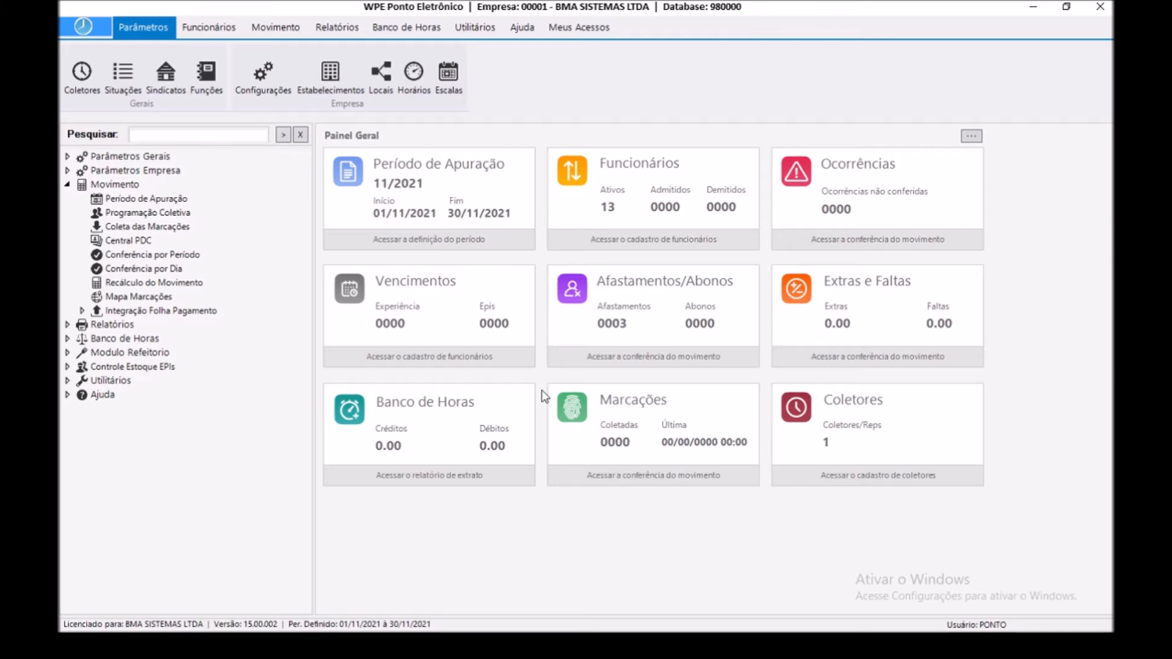
Step: Recalculate the movement for the period 22/11/2021 to 06/12/2021 without eliminating the entered situations
{"action": "left_click", "coordinate": [292, 35]}
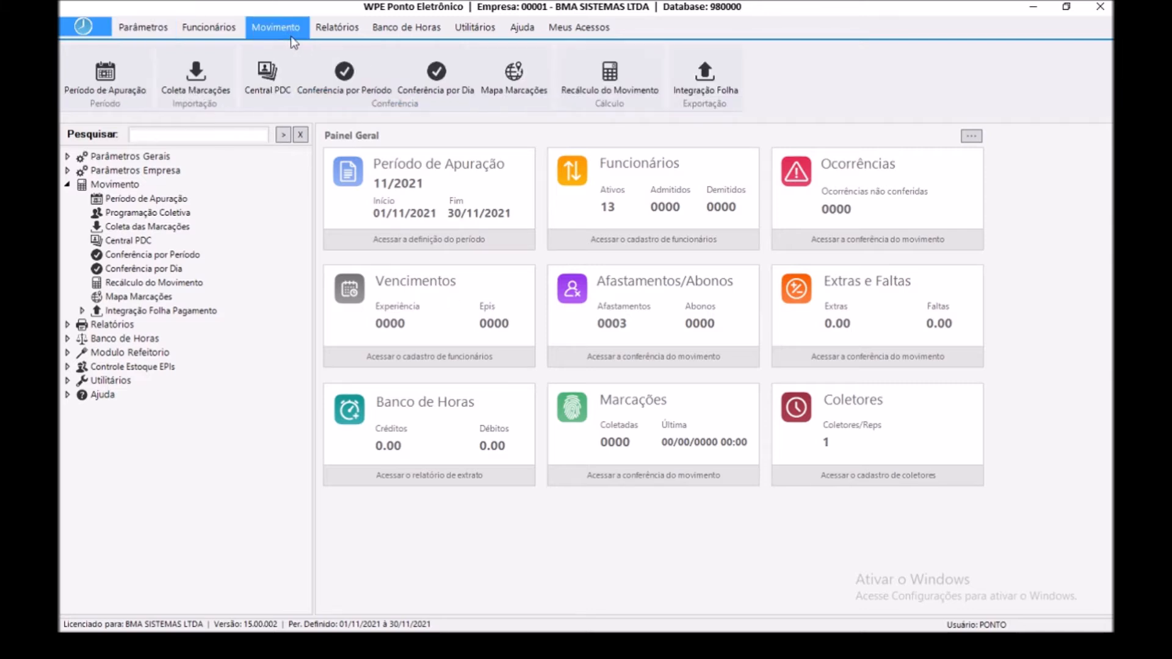
{"action": "left_click", "coordinate": [607, 92]}
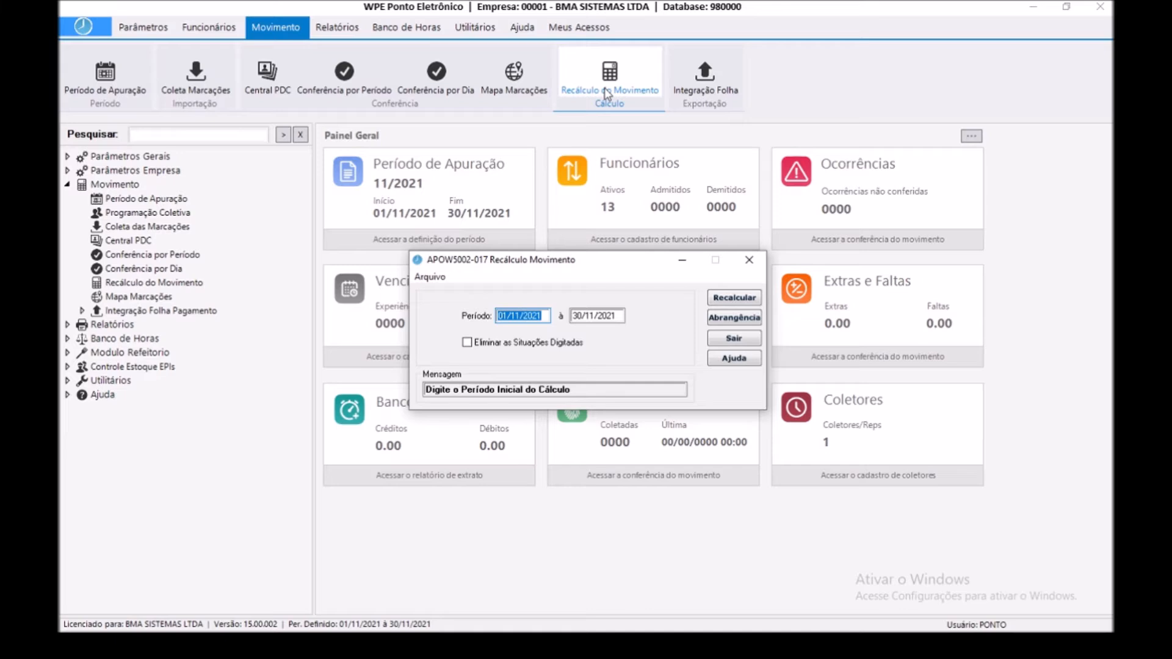
{"action": "type", "text": "22211"}
{"action": "key", "text": "BackSpace"}
{"action": "key", "text": "BackSpace"}
{"action": "key", "text": "BackSpace"}
{"action": "type", "text": "11/2021"}
{"action": "key", "text": "Return"}
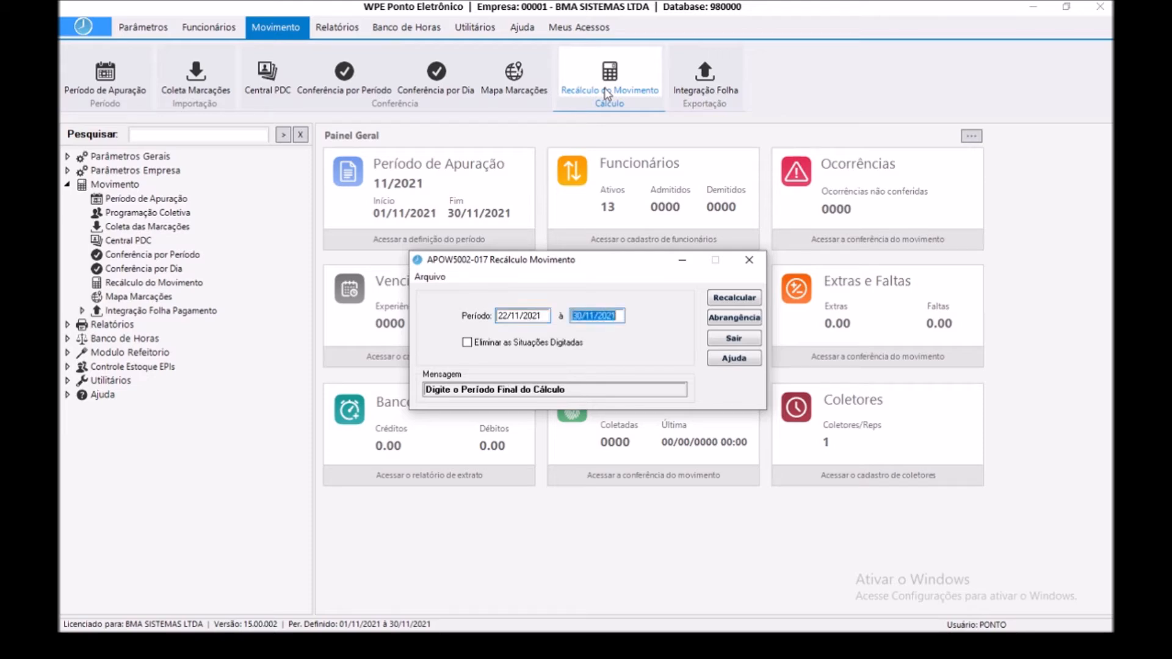
{"action": "type", "text": "06122021"}
{"action": "key", "text": "Return"}
{"action": "key", "text": "Return"}
{"action": "key", "text": "Return"}
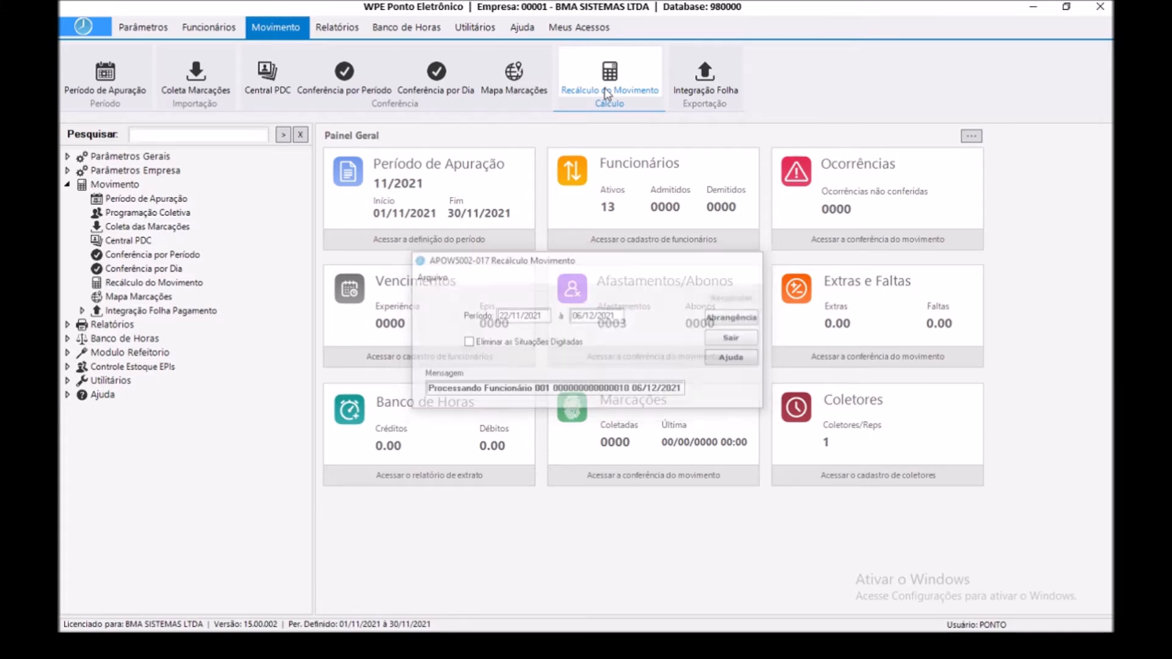
Step: Set 12/2021 as the active calculation period
{"action": "left_click", "coordinate": [120, 93]}
{"action": "left_click", "coordinate": [451, 368]}
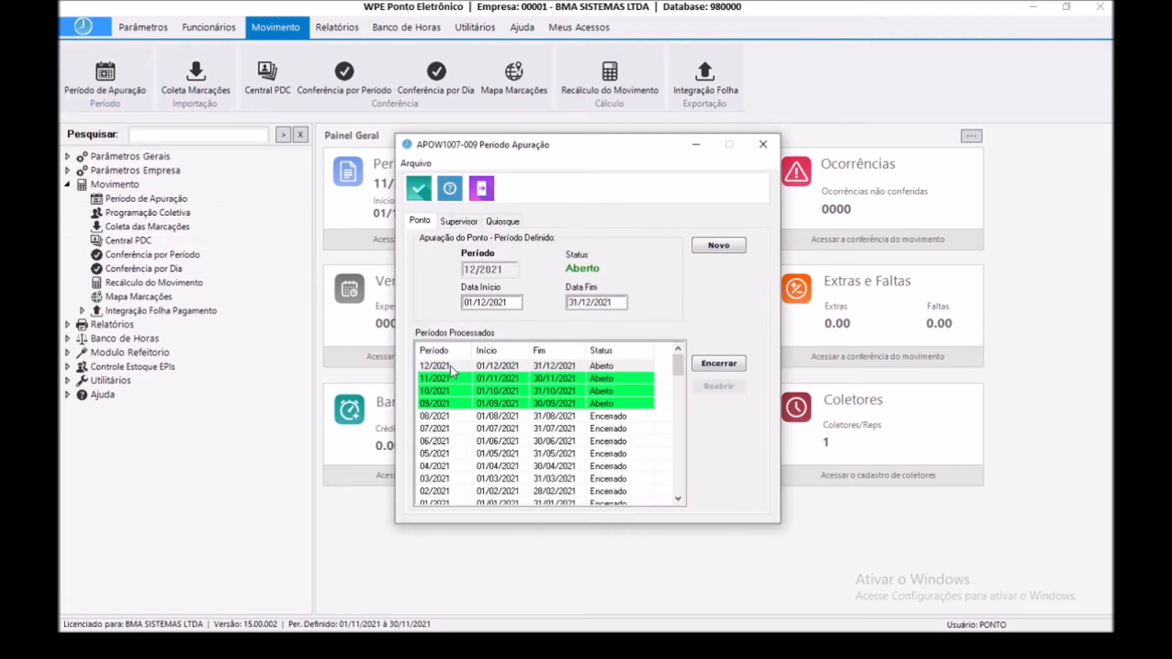
{"action": "left_click", "coordinate": [419, 189]}
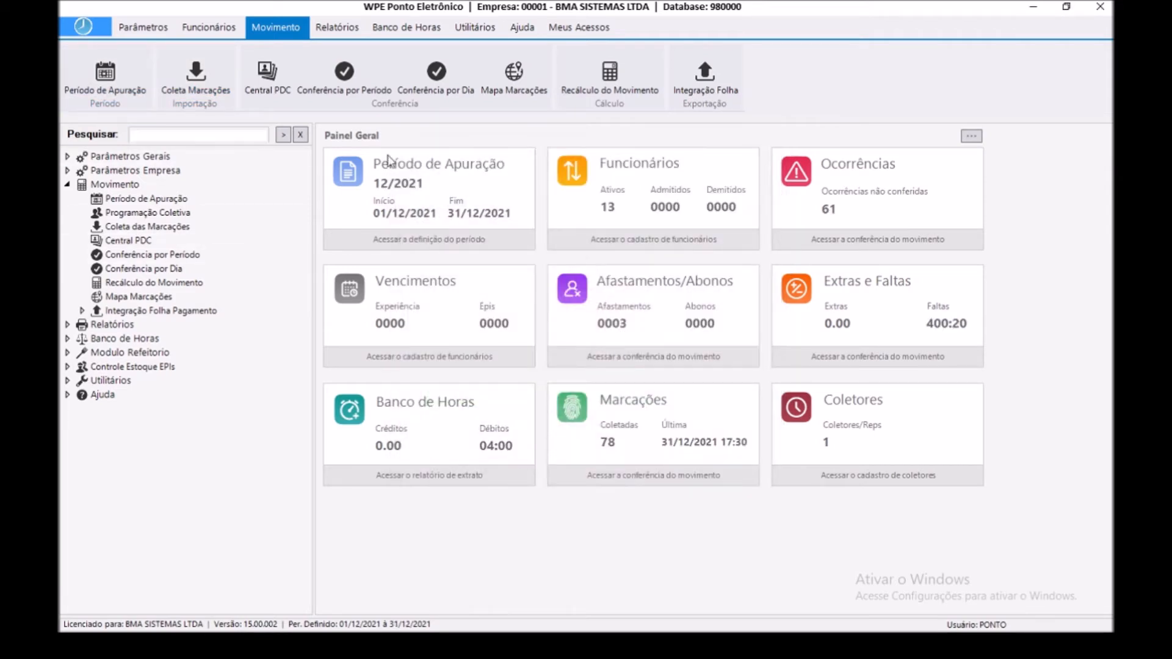
Step: Open Conferência por Período for the employee on leave and examine the December days around the 06/12/2021 return
{"action": "left_click", "coordinate": [352, 85]}
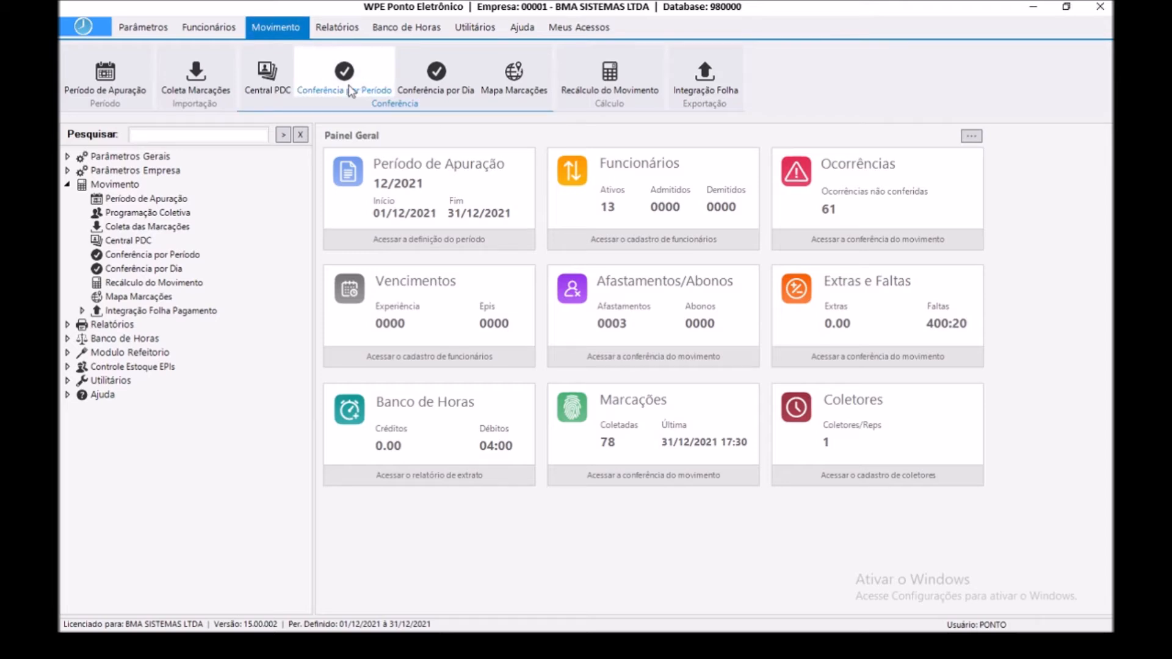
{"action": "type", "text": "1"}
{"action": "key", "text": "Return"}
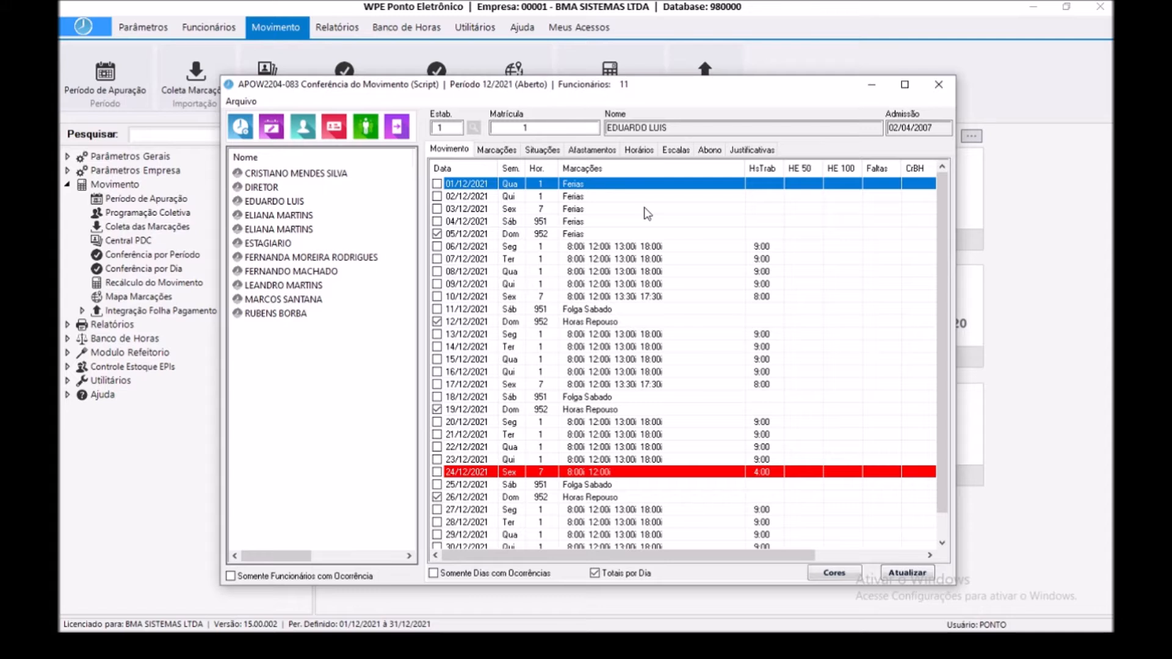
{"action": "left_click", "coordinate": [623, 235]}
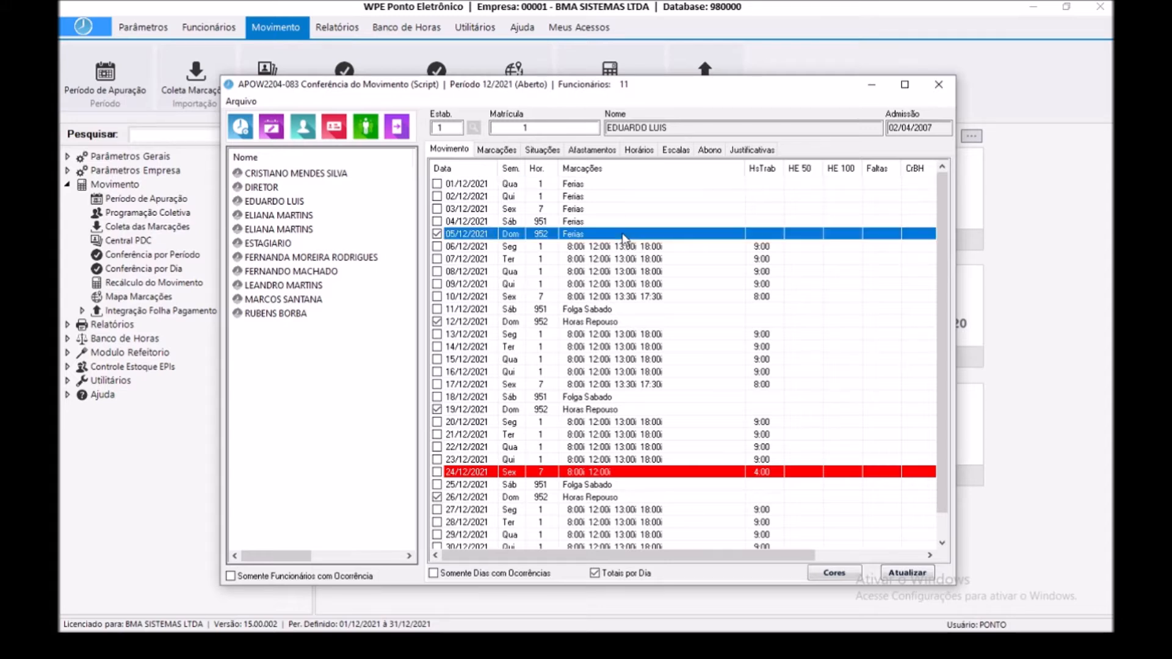
{"action": "left_click", "coordinate": [636, 247]}
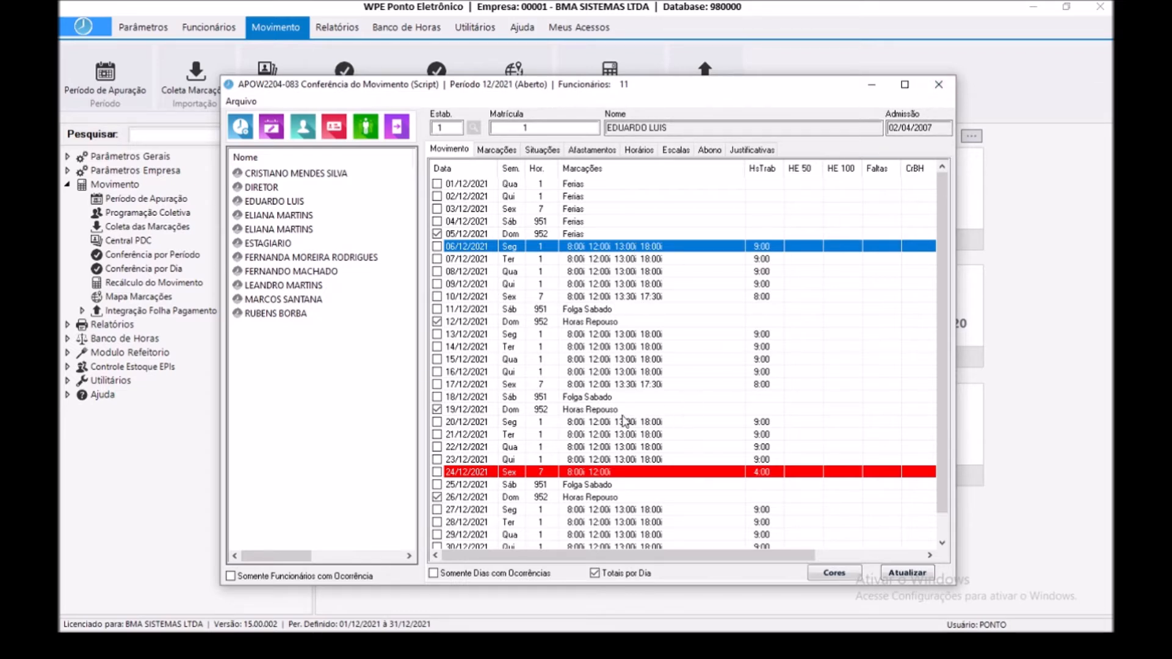
{"action": "scroll", "coordinate": [627, 422], "scroll_direction": "down", "scroll_amount": 1}
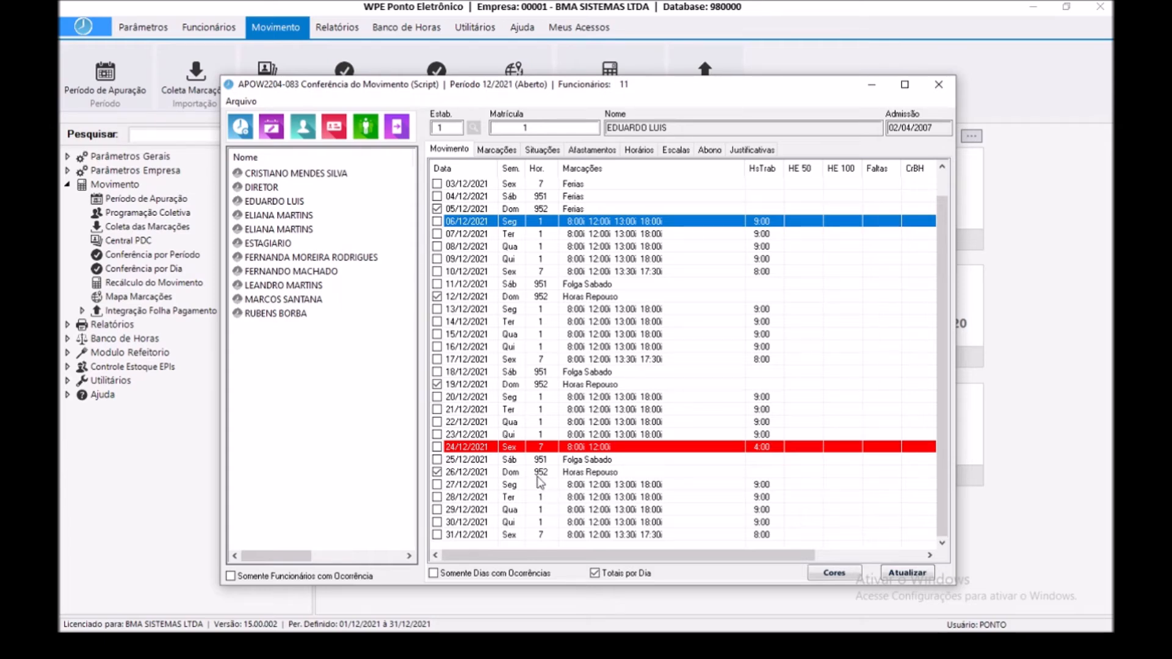
Step: Examine the markings, schedule and day totals of 24/12/2021, and close the movement check
{"action": "double_click", "coordinate": [603, 450]}
{"action": "left_click", "coordinate": [525, 466]}
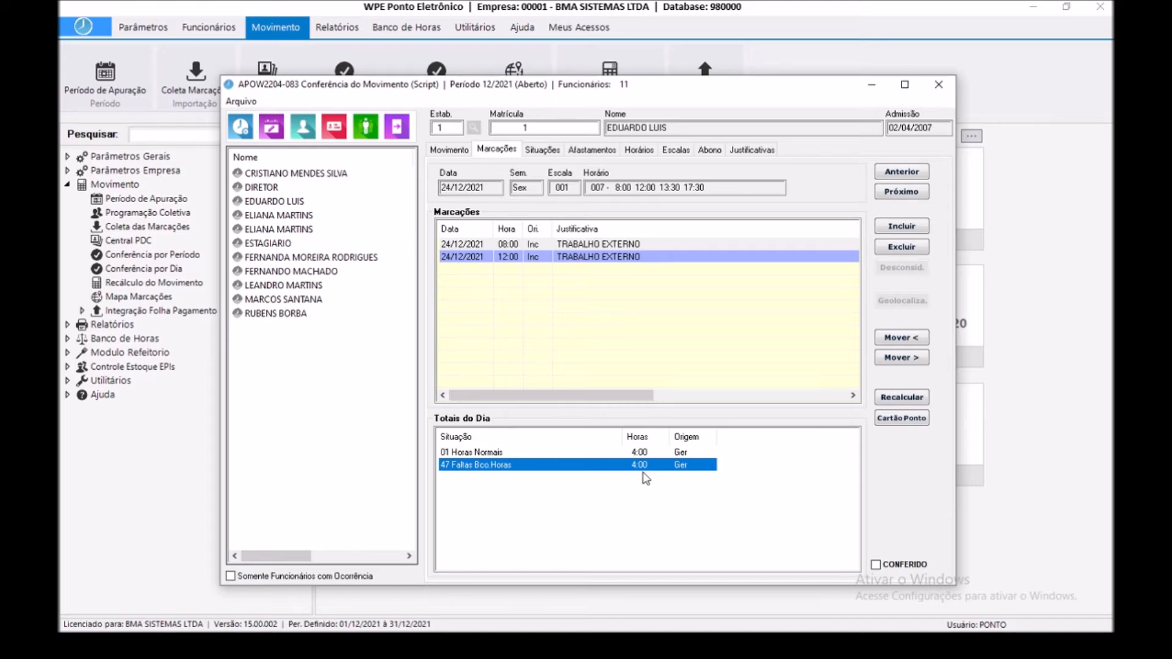
{"action": "left_click_drag", "start_coordinate": [707, 187], "coordinate": [615, 190]}
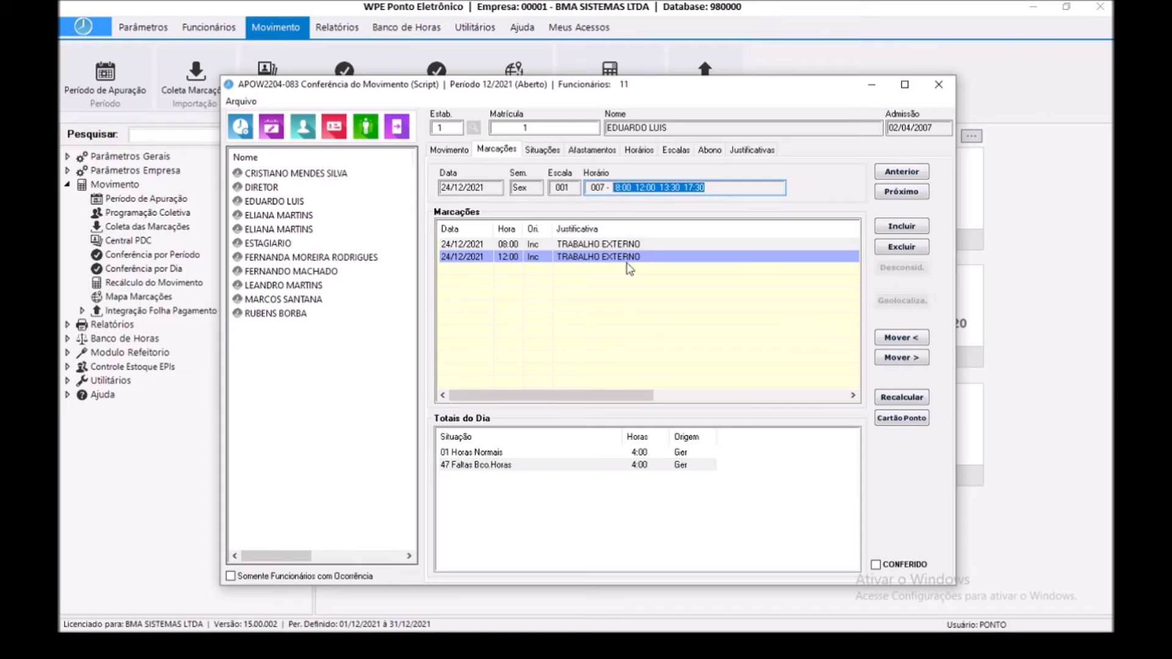
{"action": "left_click", "coordinate": [644, 245]}
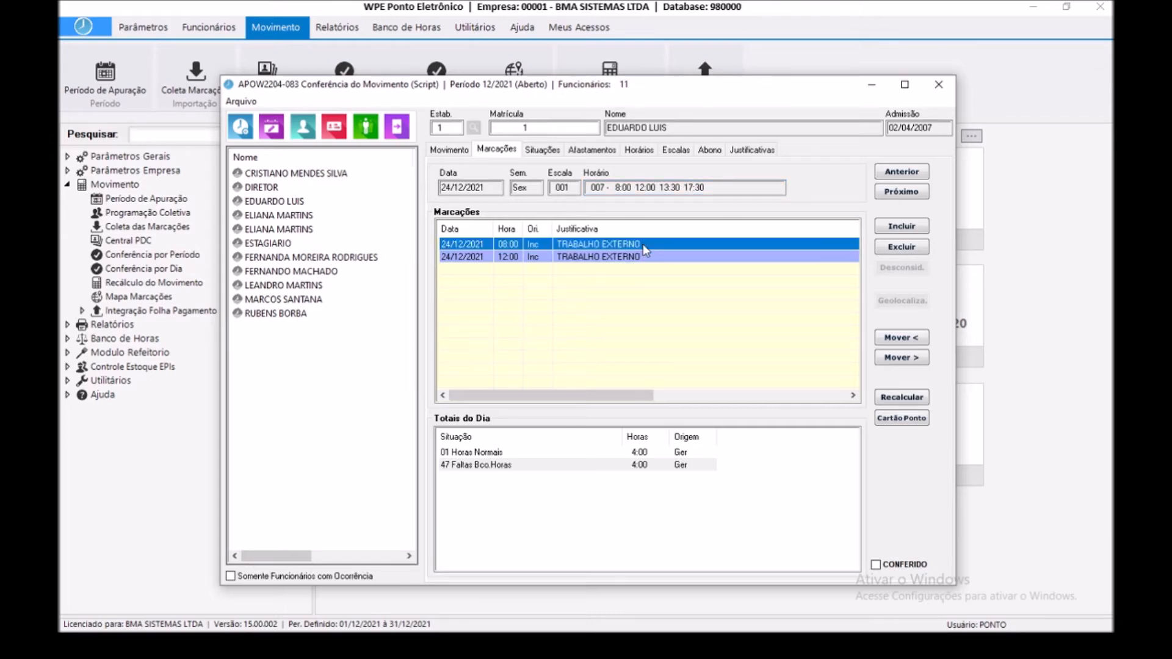
{"action": "left_click", "coordinate": [939, 84]}
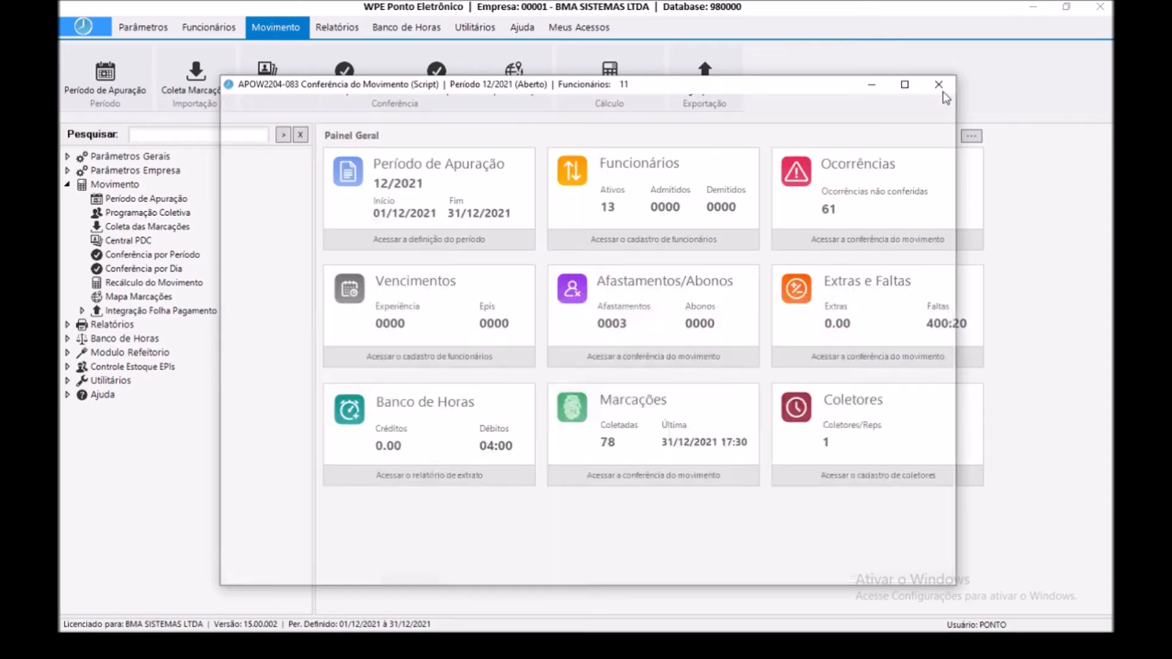
Step: Start a collective allowance under Abonos in Programação Coletiva, dated from 24/12/2021 to 25/12/2021
{"action": "double_click", "coordinate": [238, 213]}
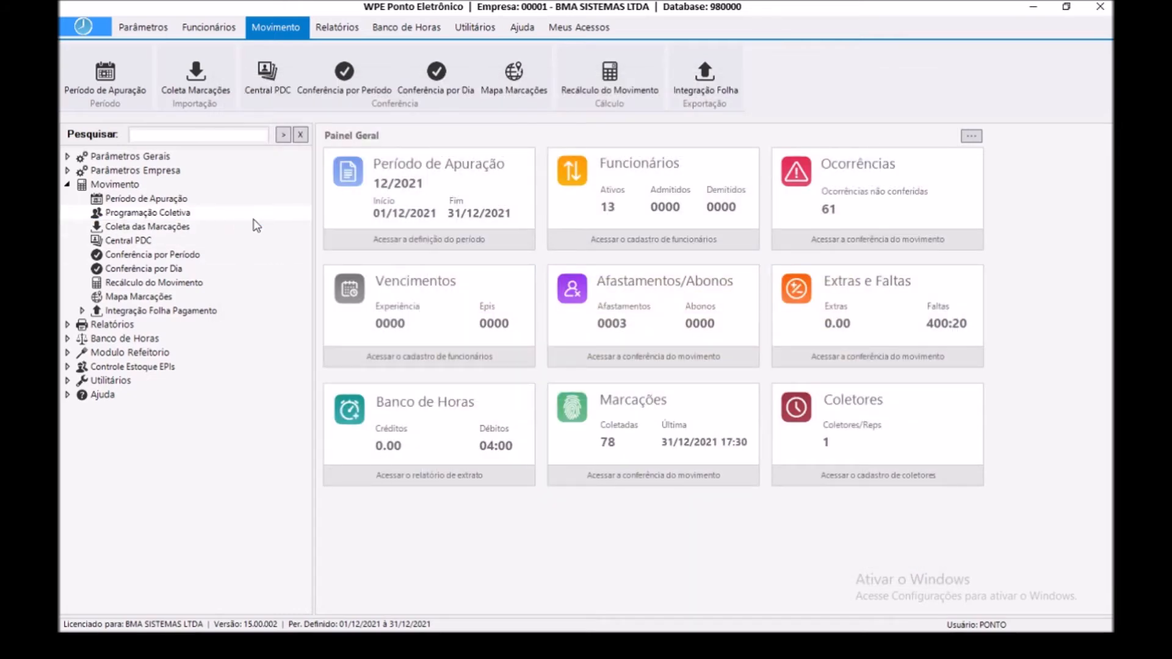
{"action": "left_click", "coordinate": [618, 224]}
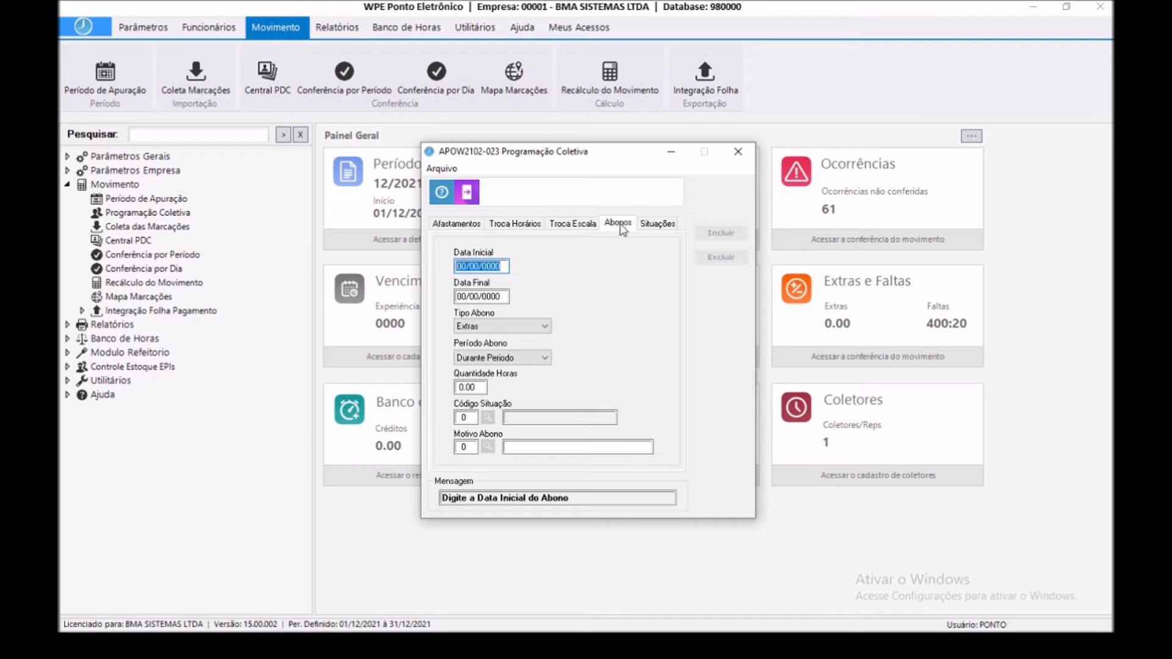
{"action": "type", "text": "24122021"}
{"action": "key", "text": "Return"}
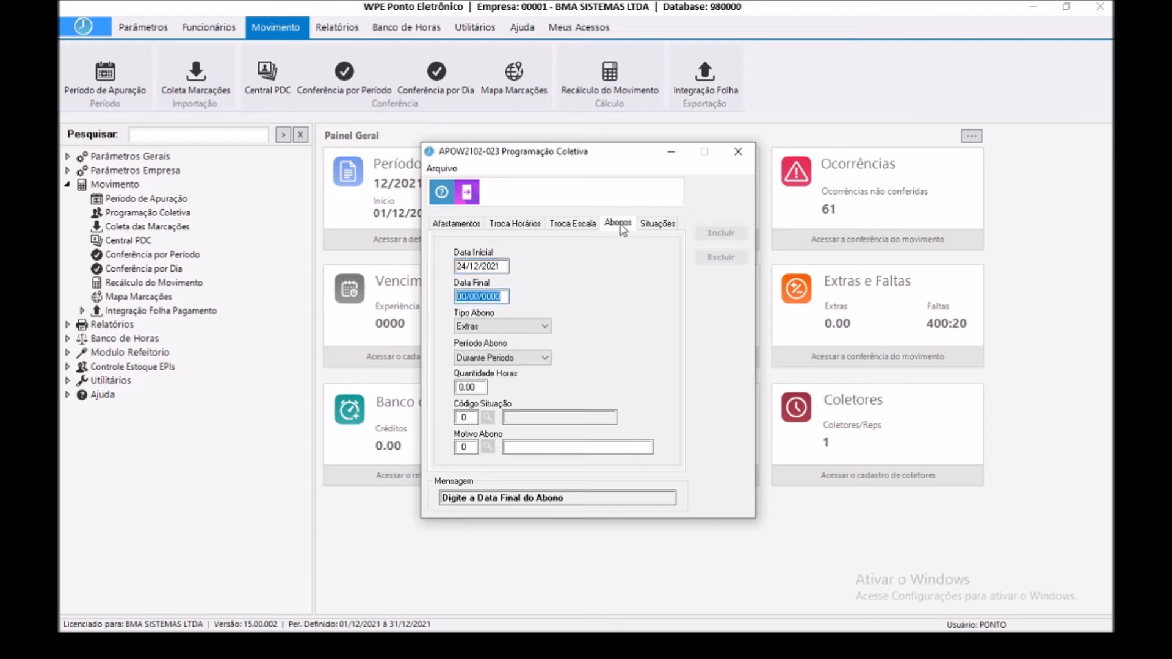
{"action": "type", "text": "25/12/2021"}
{"action": "key", "text": "Return"}
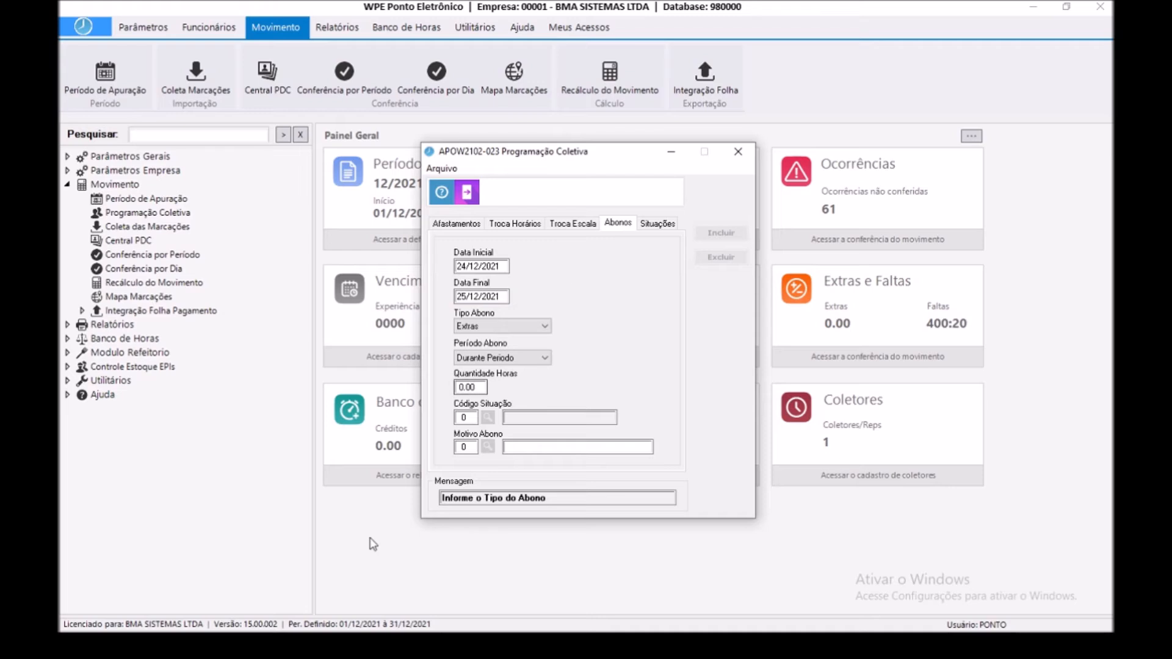
Step: Set the allowance type to Faltas, keep the period as Durante Periodo, and set the quantity to 6.00 hours
{"action": "left_click", "coordinate": [532, 328]}
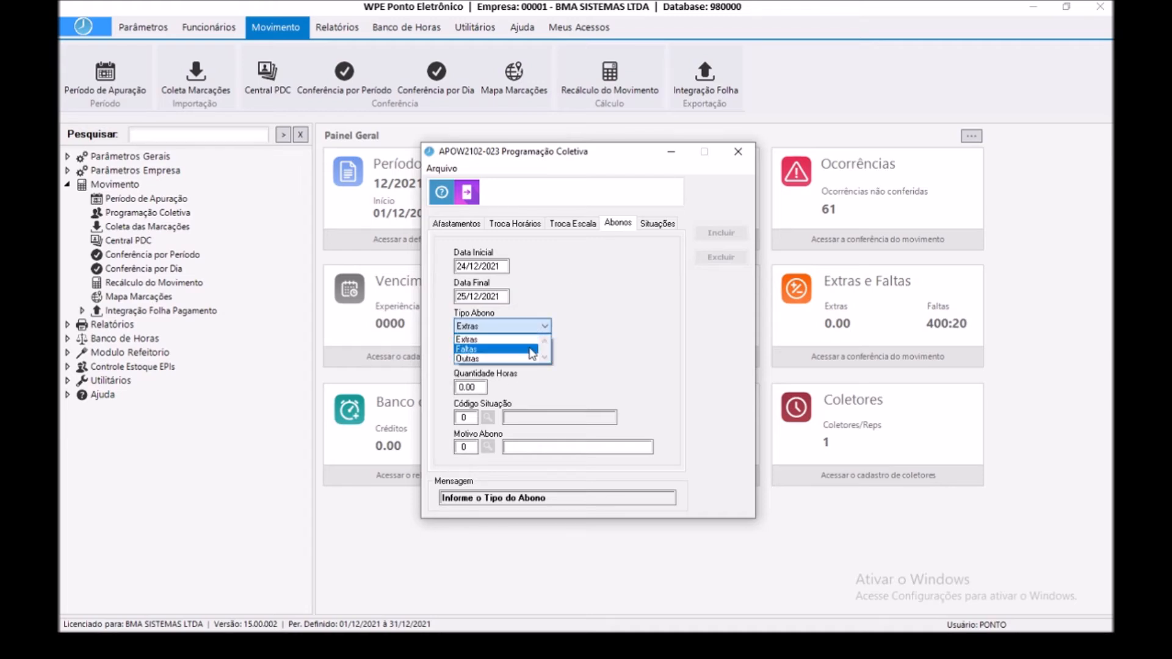
{"action": "left_click", "coordinate": [532, 349]}
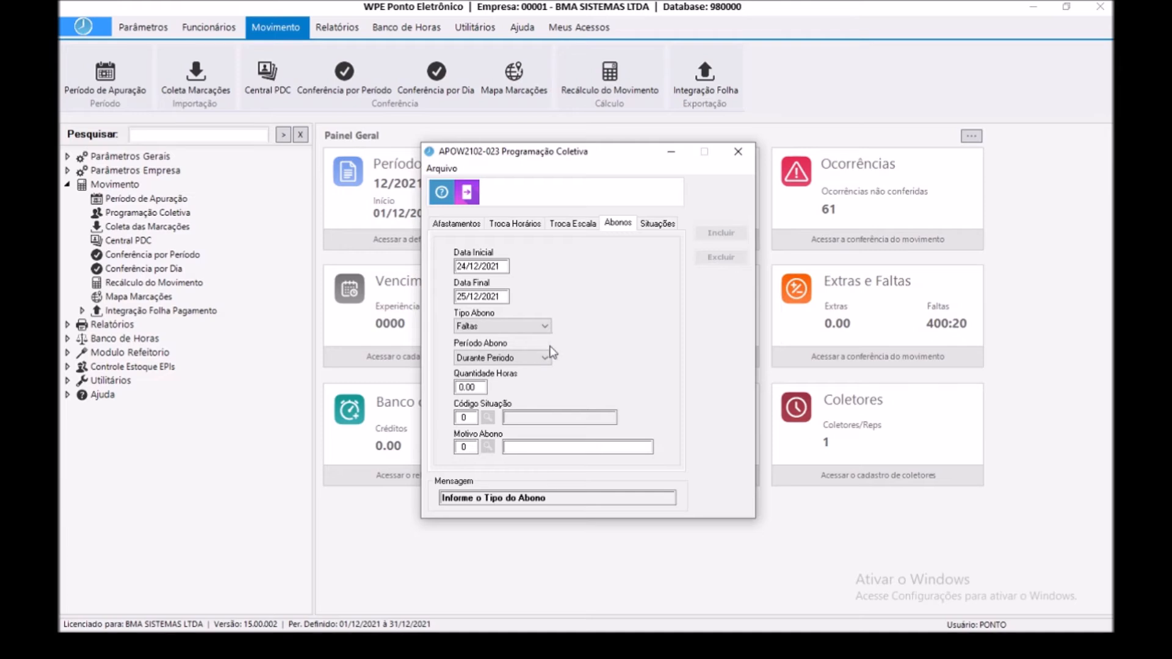
{"action": "left_click", "coordinate": [550, 362]}
{"action": "key", "text": "Tab"}
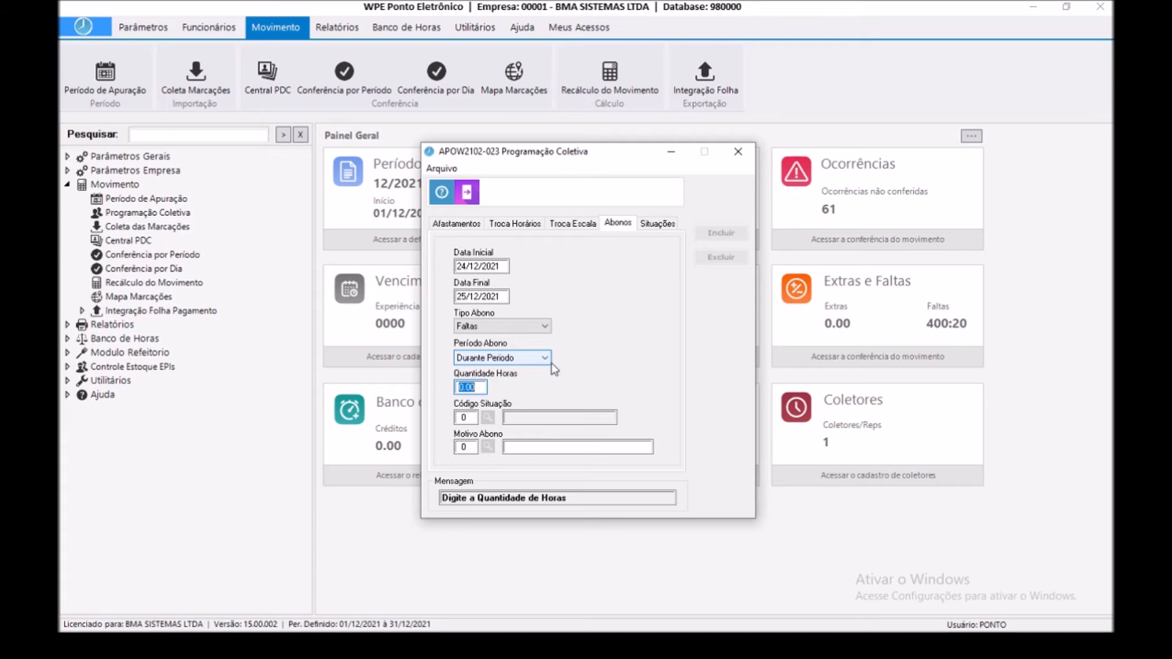
{"action": "type", "text": "6"}
{"action": "key", "text": "Return"}
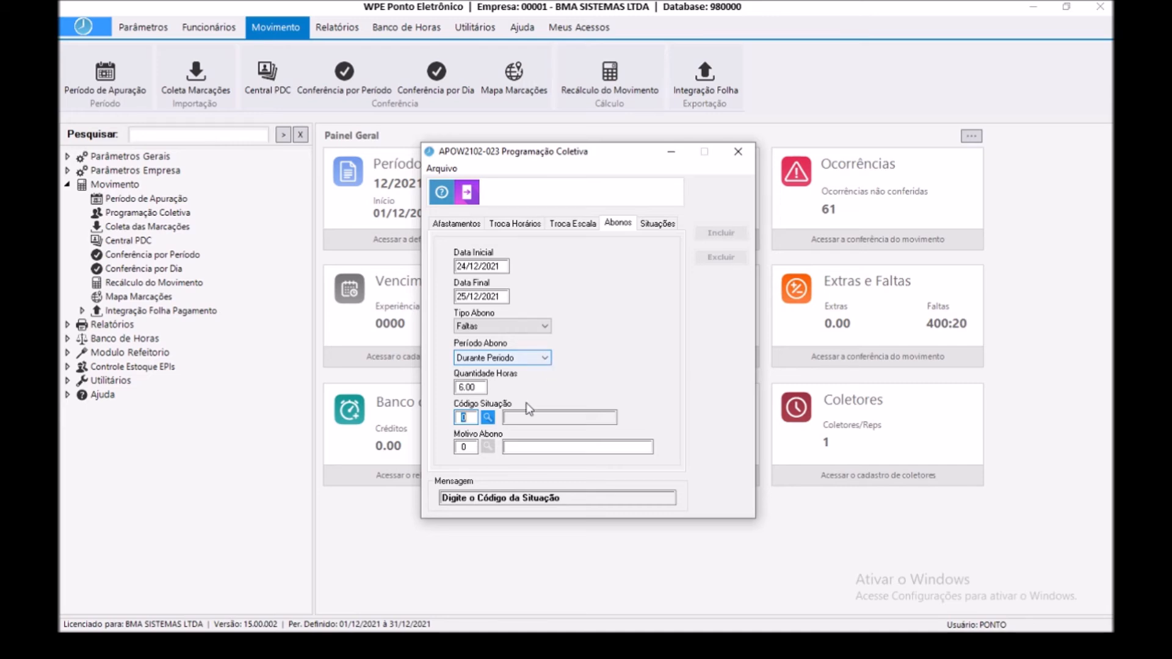
Step: Look up the situation codes for the collective allowance and choose 29 Folga
{"action": "left_click", "coordinate": [487, 419]}
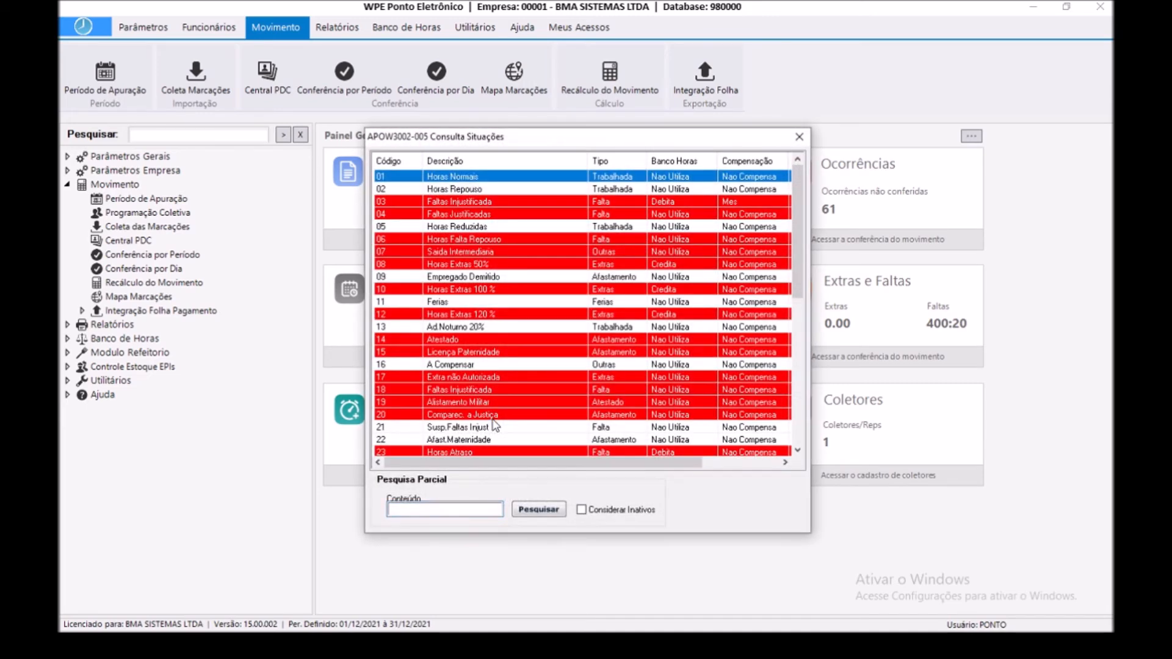
{"action": "scroll", "coordinate": [484, 384], "scroll_direction": "down", "scroll_amount": 2}
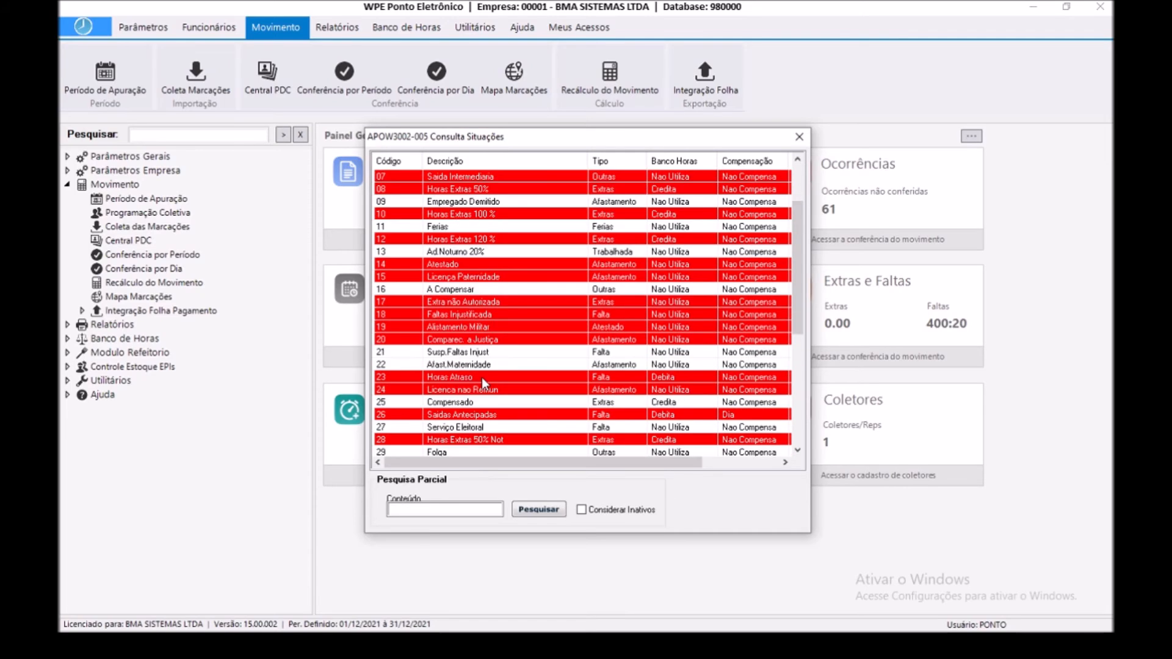
{"action": "left_click", "coordinate": [449, 452]}
{"action": "left_click", "coordinate": [450, 452]}
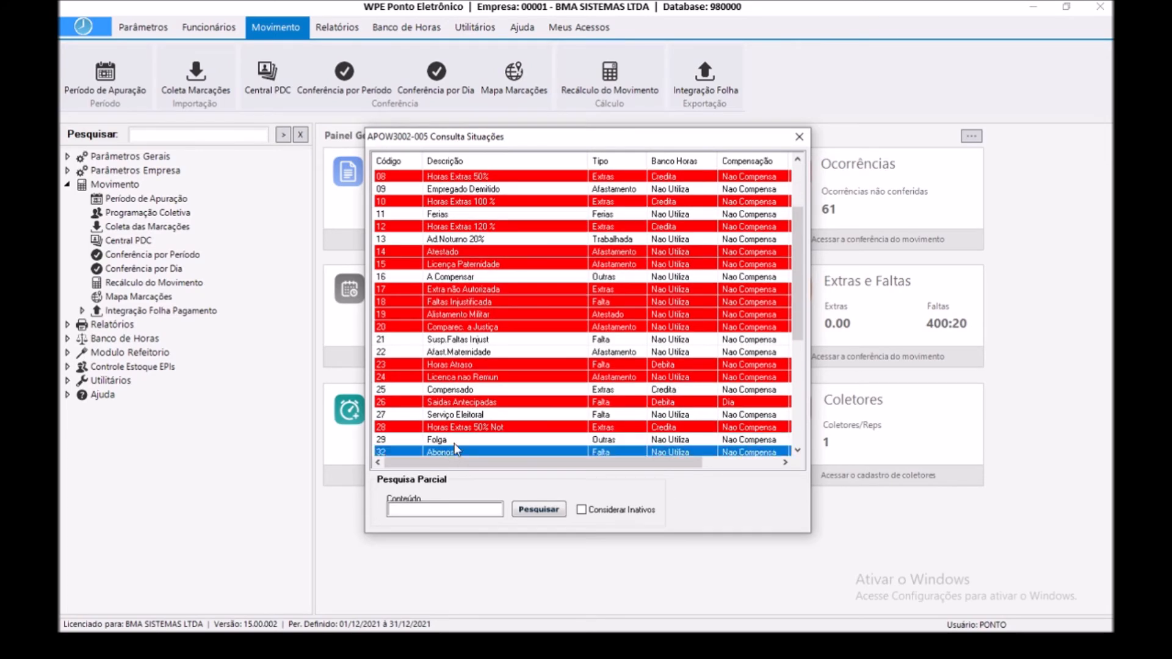
{"action": "left_click", "coordinate": [470, 425]}
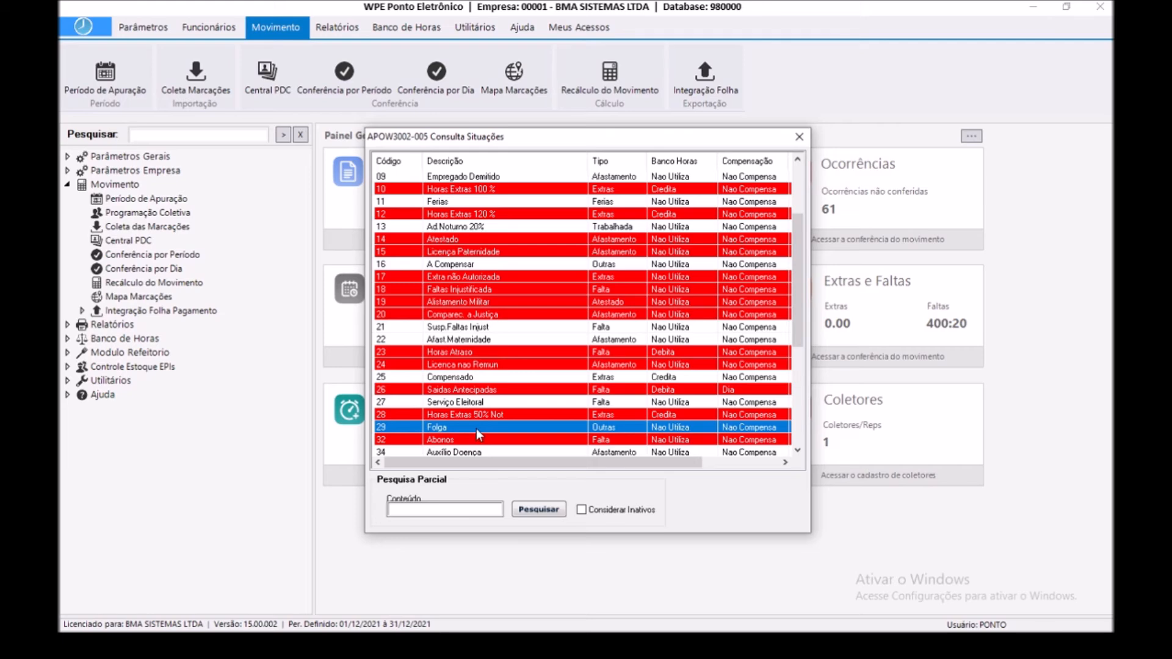
{"action": "double_click", "coordinate": [477, 427]}
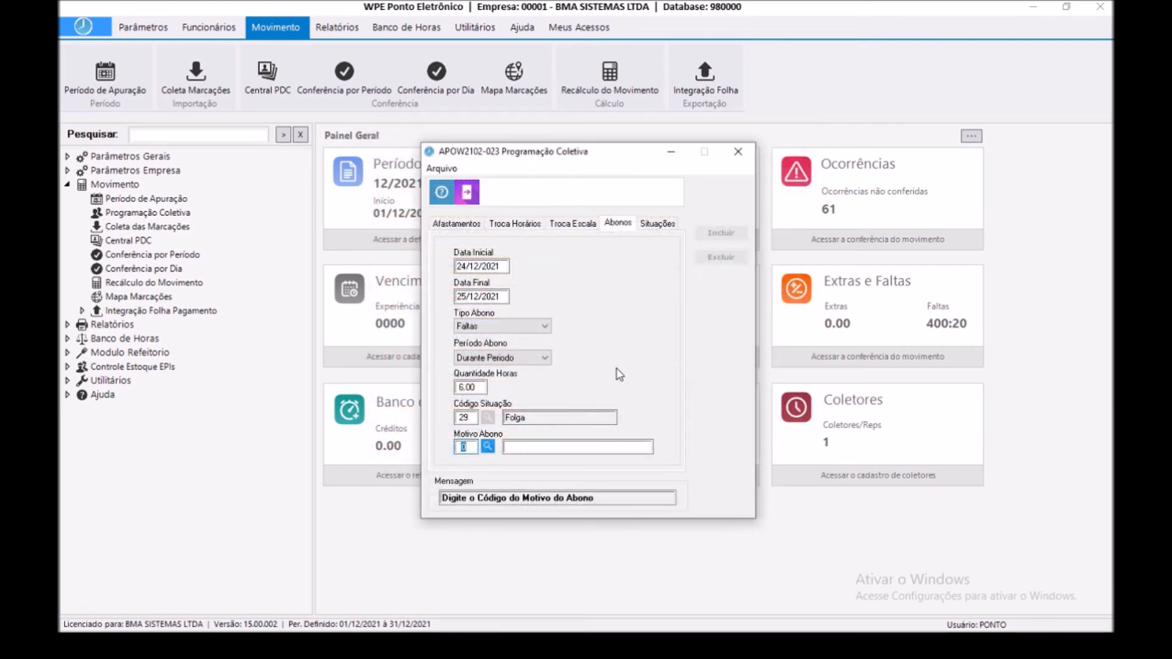
Step: Leave the allowance reason at 0 without a description, include the allowance for the employee's Matrícula only, and close Programação Coletiva
{"action": "key", "text": "Return"}
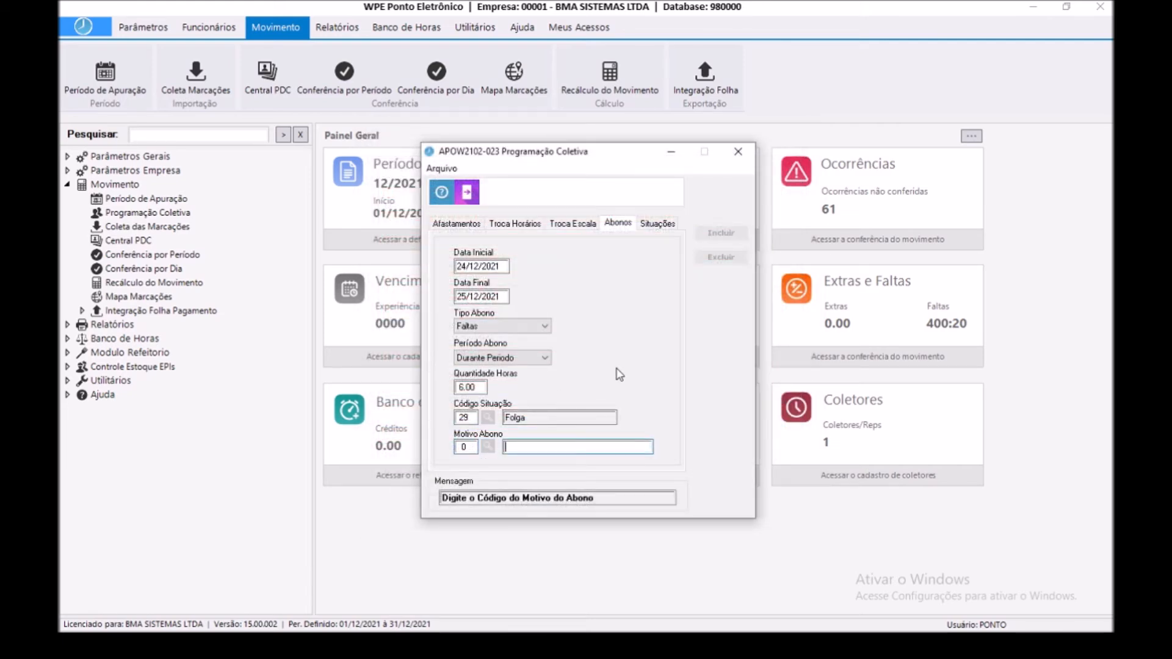
{"action": "key", "text": "Return"}
{"action": "key", "text": "Return"}
{"action": "key", "text": "Return"}
{"action": "key", "text": "Return"}
{"action": "key", "text": "Return"}
{"action": "key", "text": "Return"}
{"action": "type", "text": "1"}
{"action": "key", "text": "Return"}
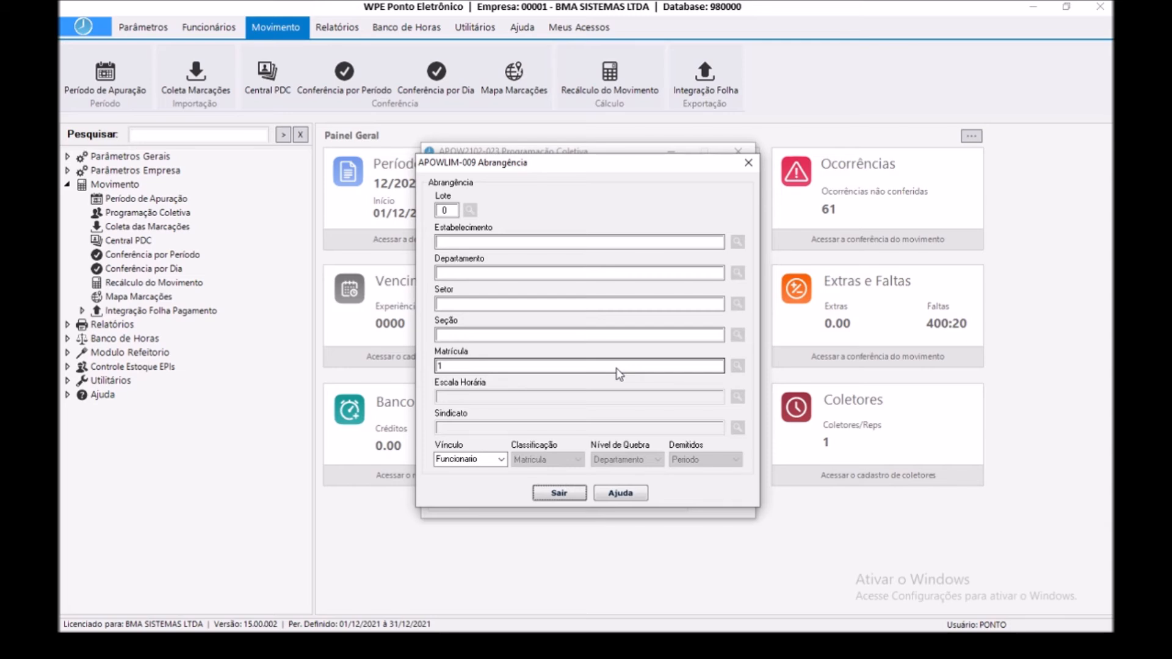
{"action": "key", "text": "Escape"}
{"action": "key", "text": "Escape"}
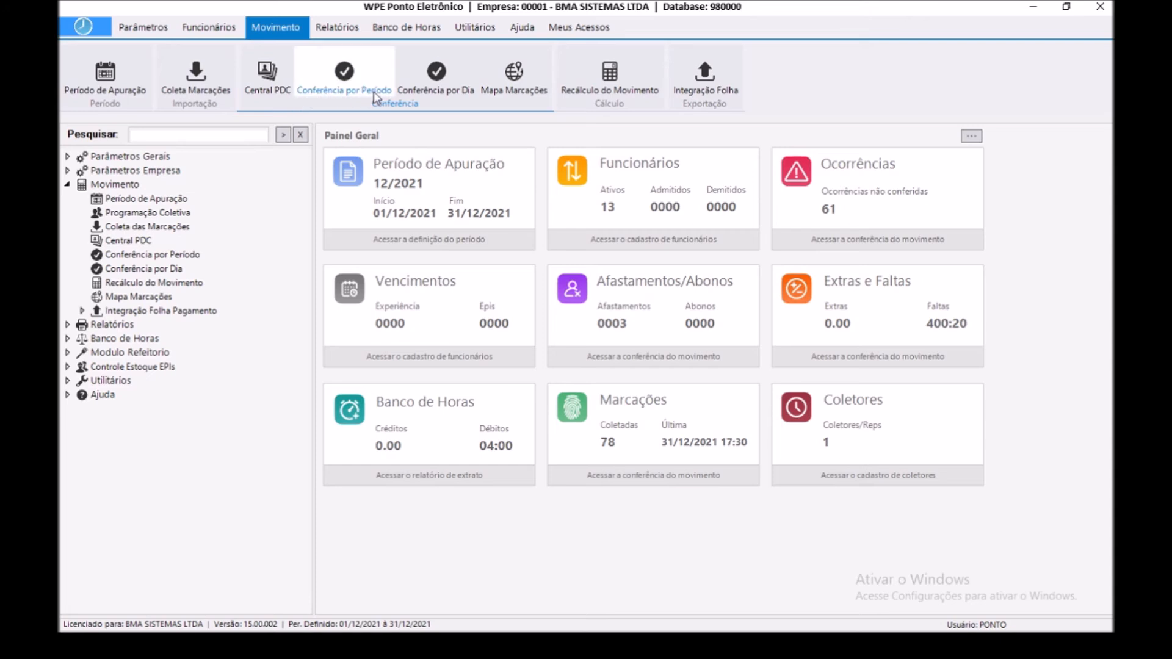
Step: Recalculate the movement for the period 24/12/2021 to 25/12/2021
{"action": "left_click", "coordinate": [580, 92]}
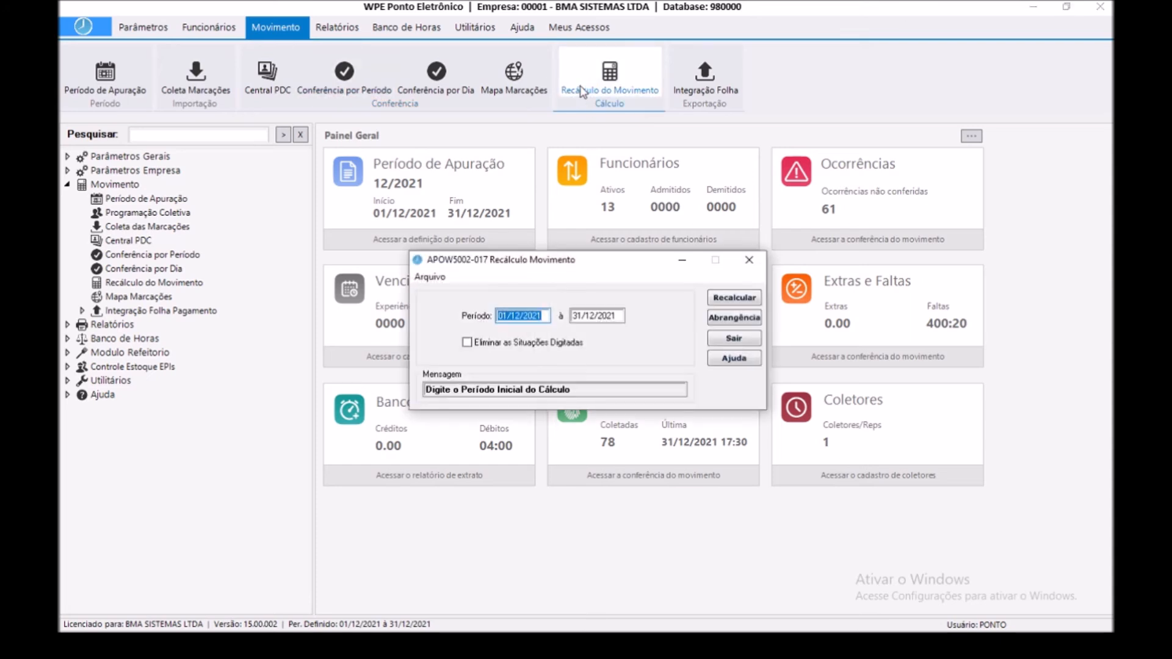
{"action": "type", "text": "24122020"}
{"action": "type", "text": "1"}
{"action": "key", "text": "Tab"}
{"action": "type", "text": "25/12/2021"}
{"action": "key", "text": "Return"}
{"action": "key", "text": "space"}
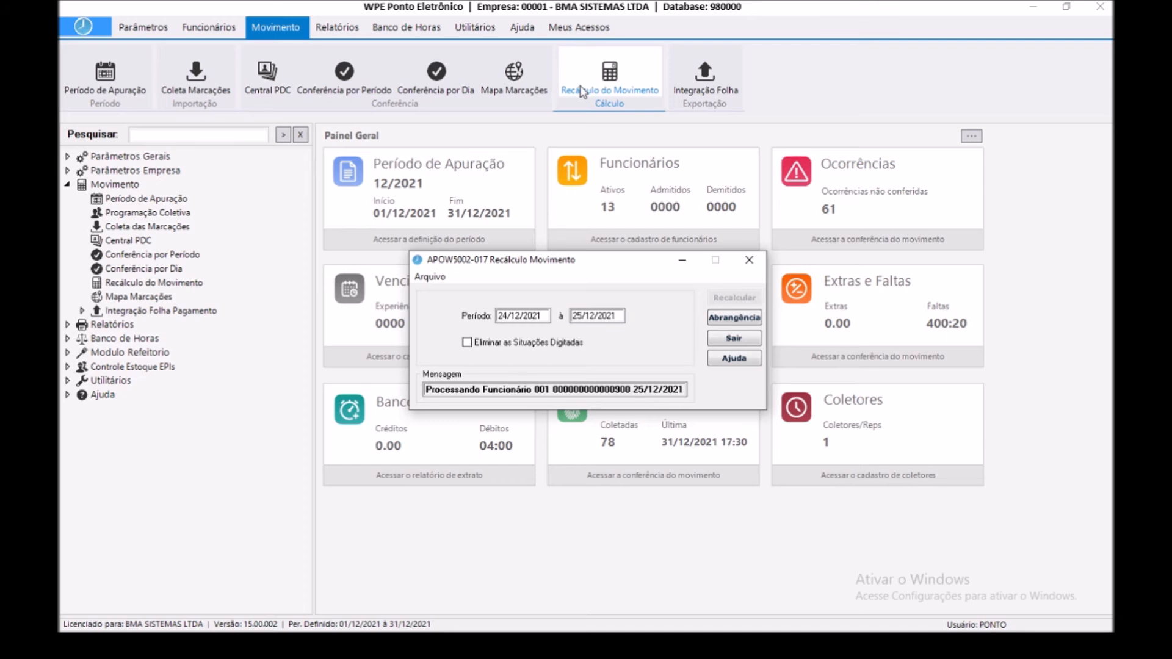
Step: Open Conferência por Período for the same employee and examine the Folga entry in the day totals of 24/12/2021
{"action": "left_click", "coordinate": [349, 97]}
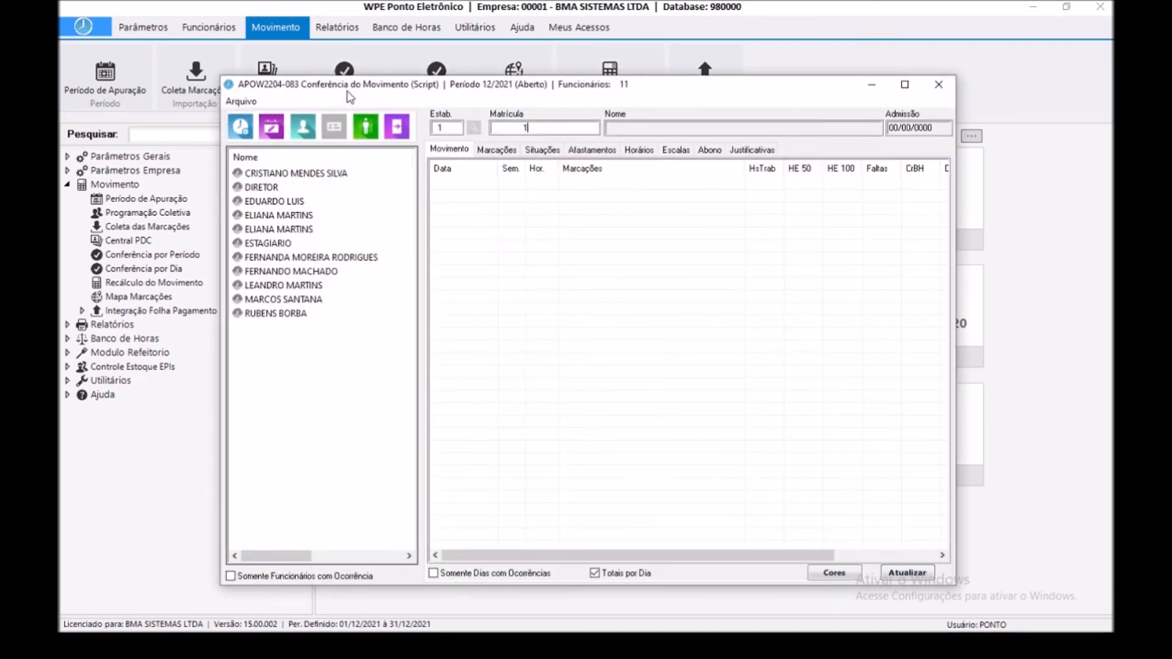
{"action": "type", "text": "1"}
{"action": "key", "text": "Return"}
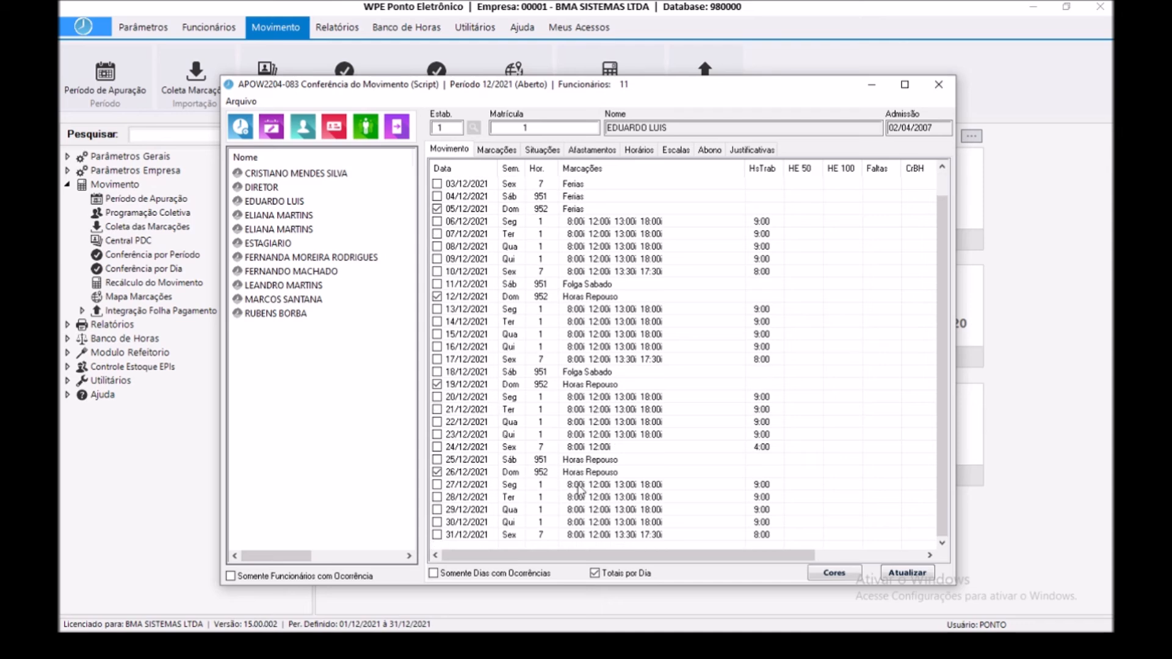
{"action": "double_click", "coordinate": [636, 449]}
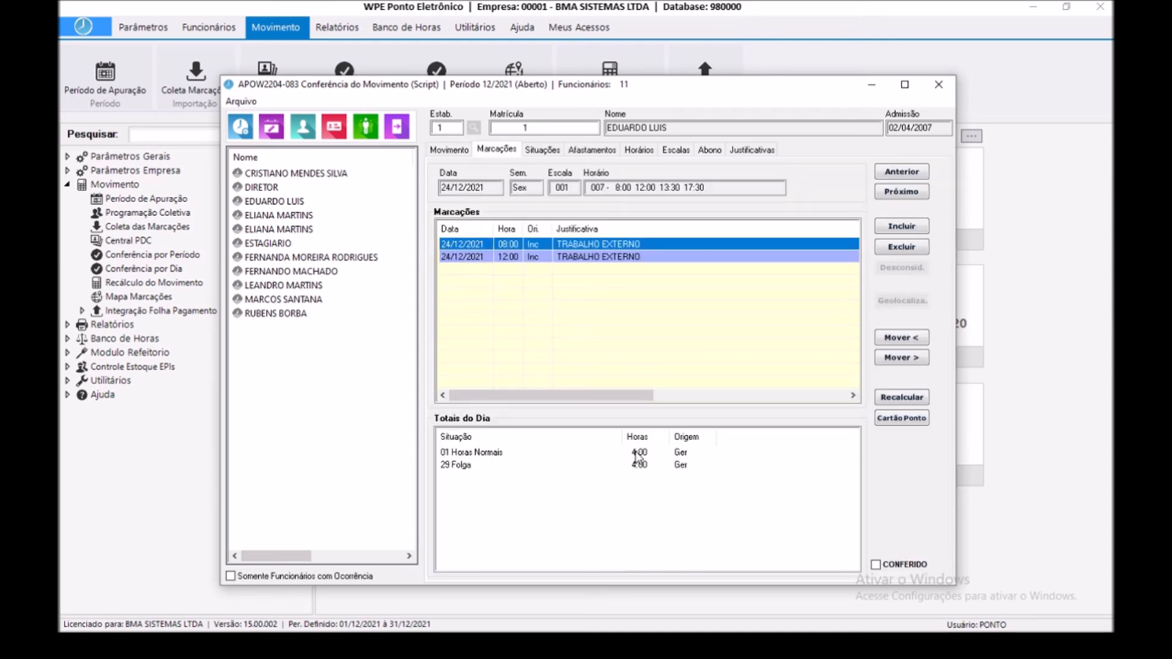
{"action": "left_click", "coordinate": [638, 466]}
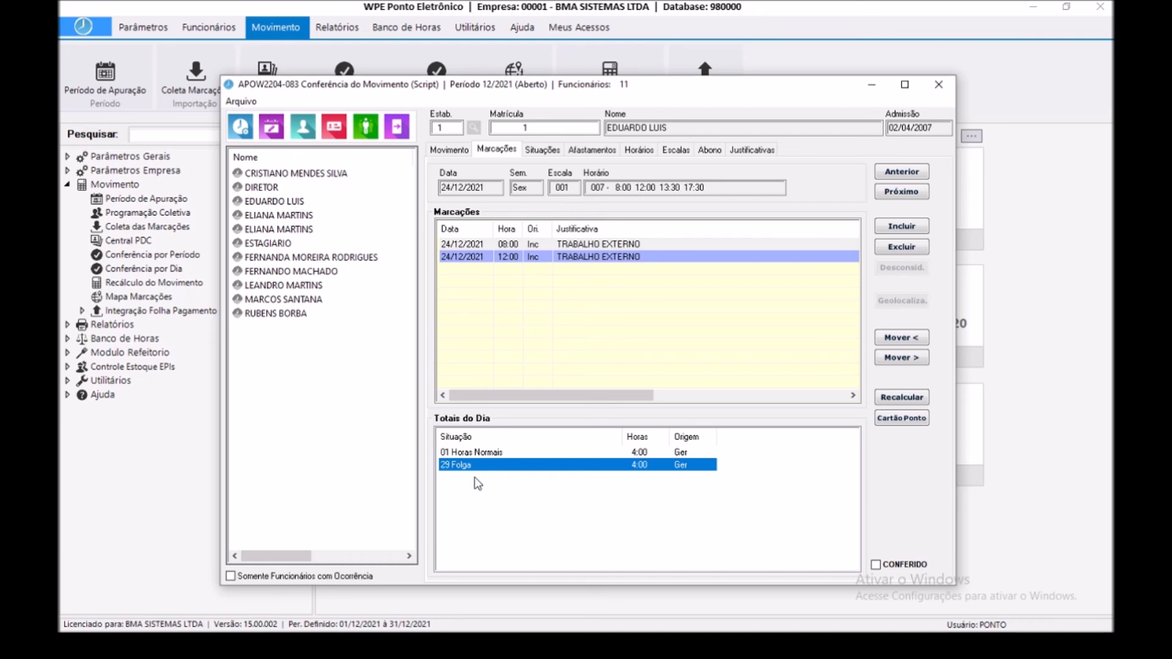
Step: Check the employee's Folga allowance of 24/12/2021 and the Ferias leave starting 22/11/2021, and close the movement check
{"action": "left_click", "coordinate": [710, 150]}
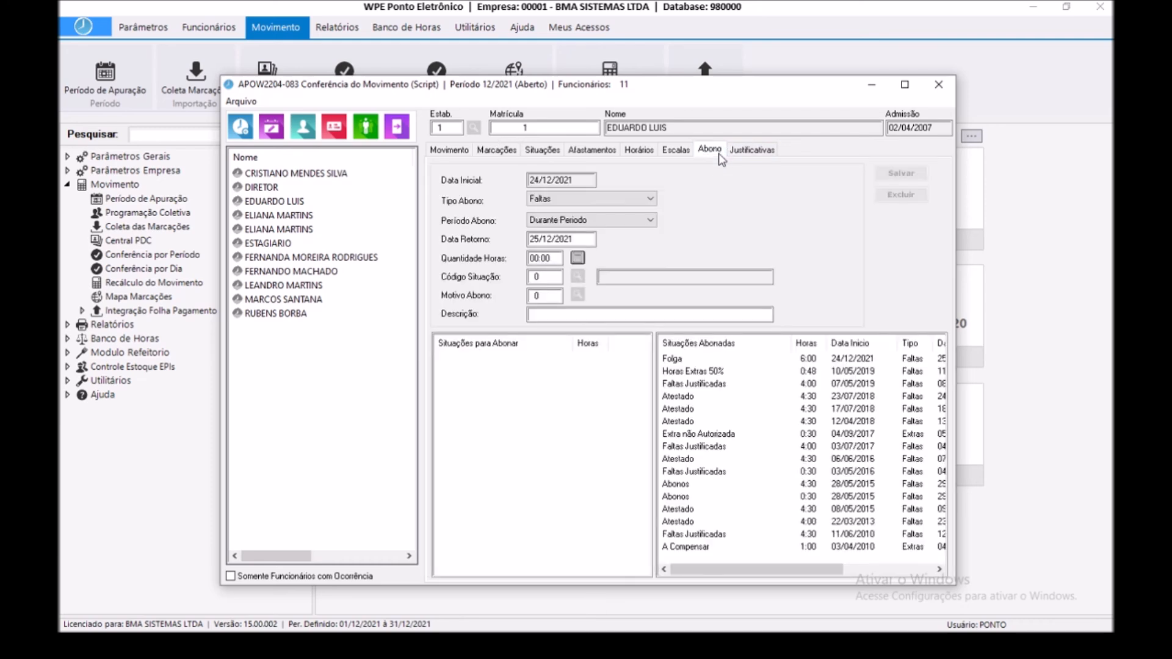
{"action": "left_click", "coordinate": [758, 360]}
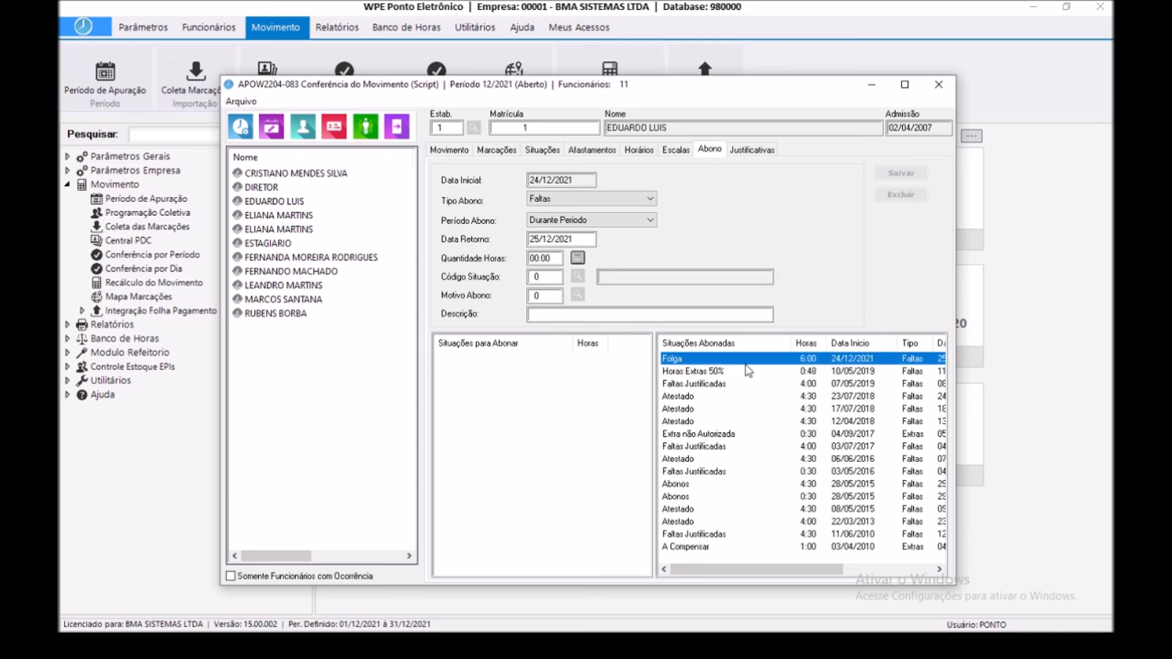
{"action": "left_click", "coordinate": [592, 150]}
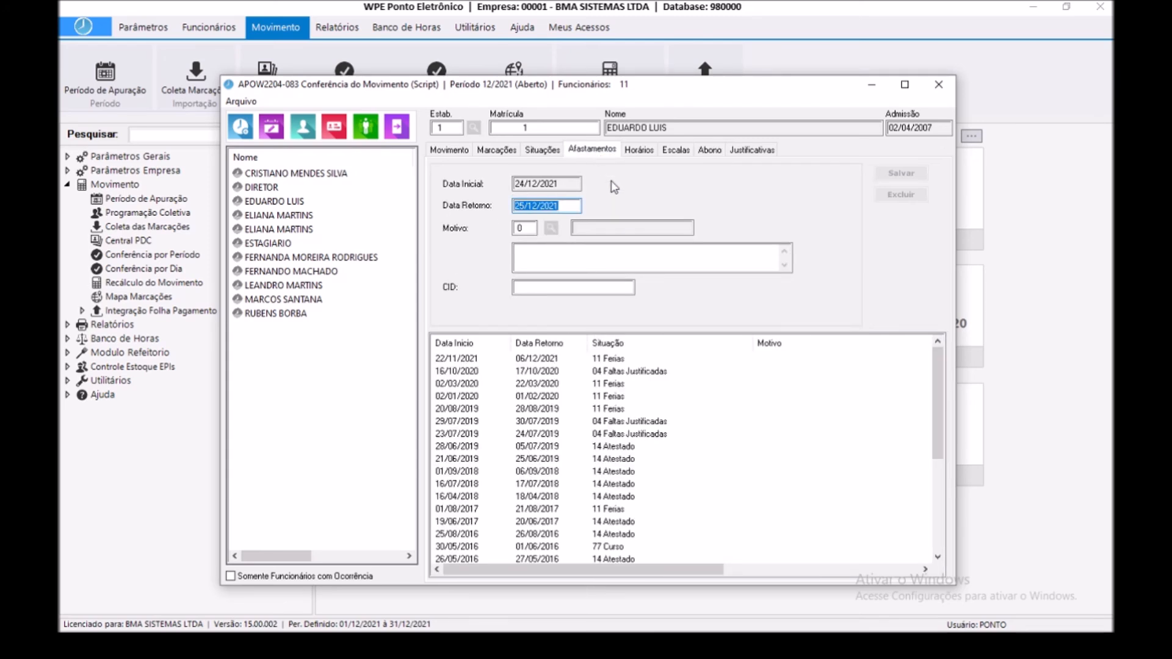
{"action": "left_click", "coordinate": [558, 369]}
{"action": "left_click", "coordinate": [557, 361]}
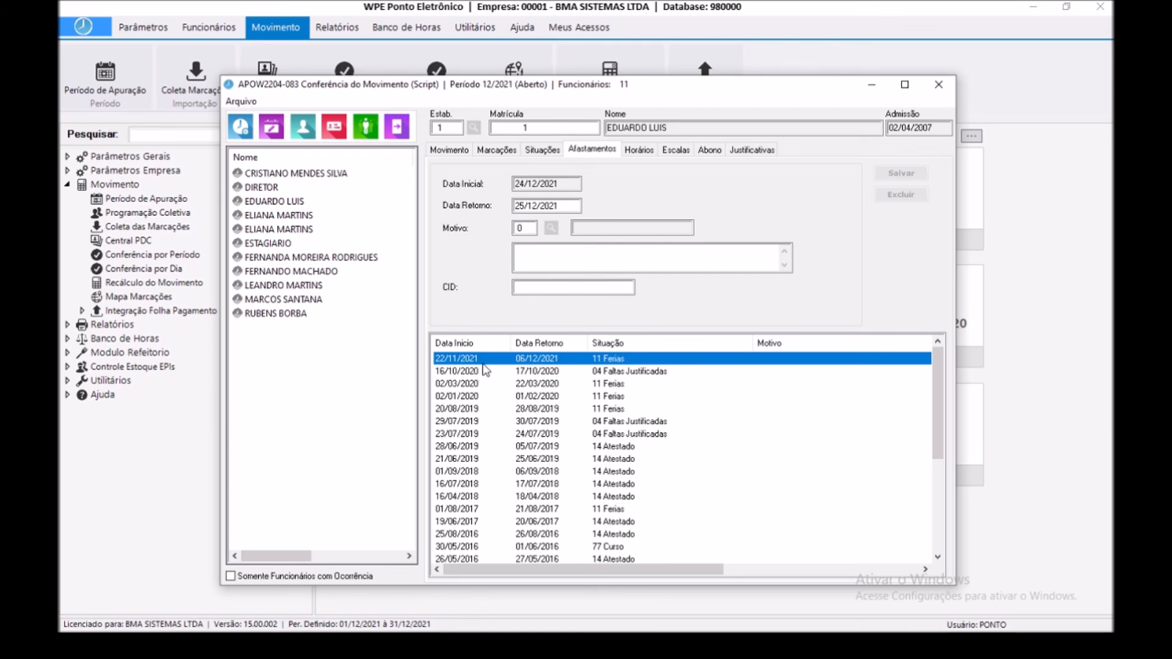
{"action": "left_click", "coordinate": [939, 84]}
Step: Open Programação Coletiva and look over the Abonos, Troca Horários, Troca Escala and Situações forms
{"action": "double_click", "coordinate": [236, 213]}
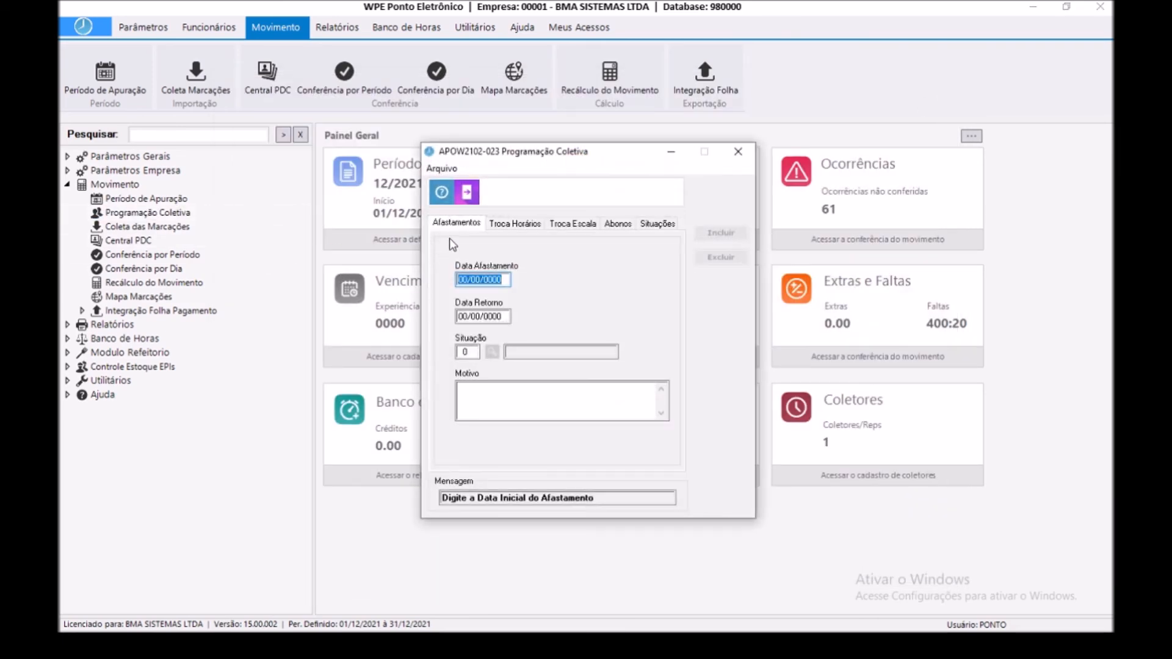
{"action": "left_click", "coordinate": [618, 224]}
{"action": "left_click", "coordinate": [502, 224]}
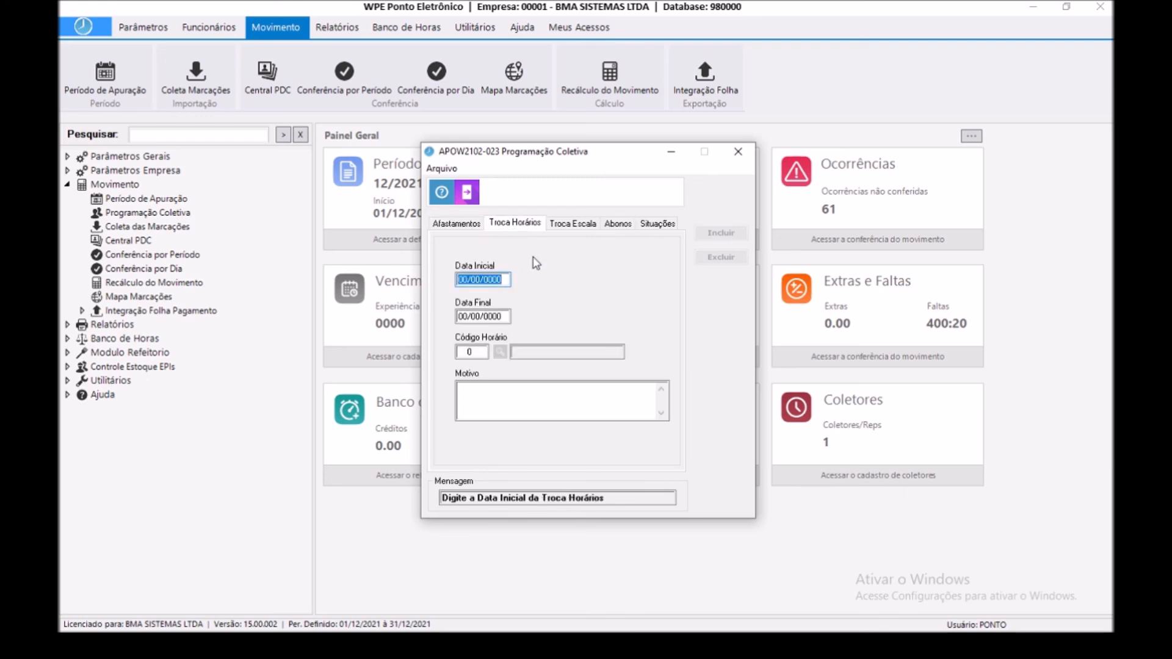
{"action": "left_click", "coordinate": [572, 224]}
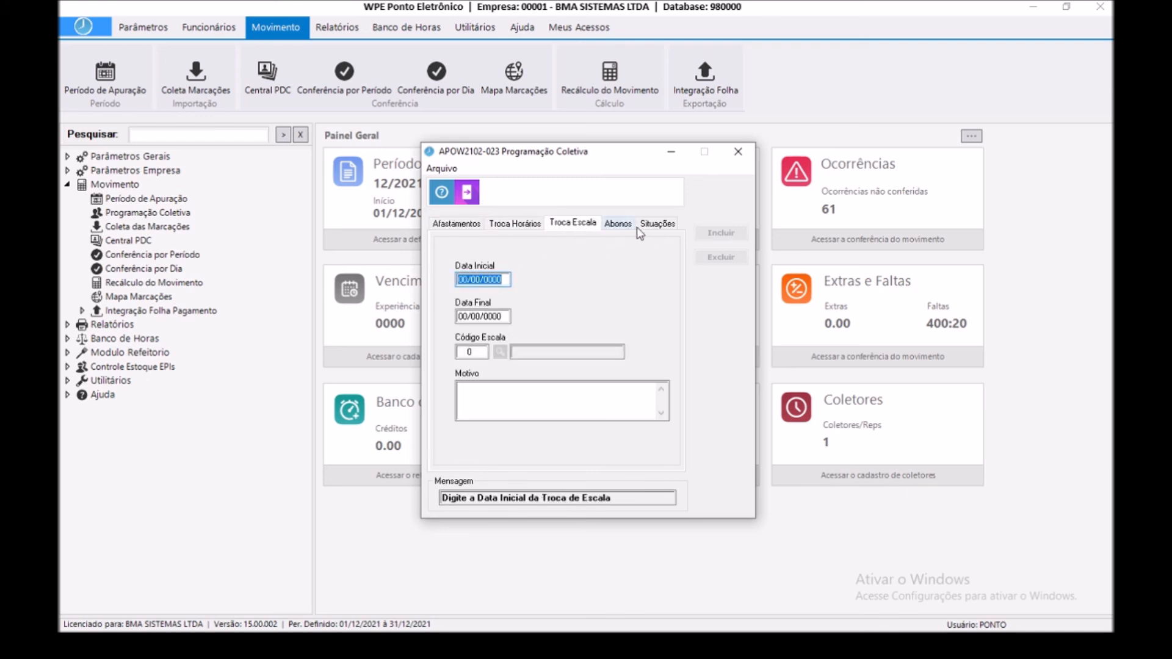
{"action": "left_click", "coordinate": [658, 224]}
{"action": "left_click", "coordinate": [523, 223]}
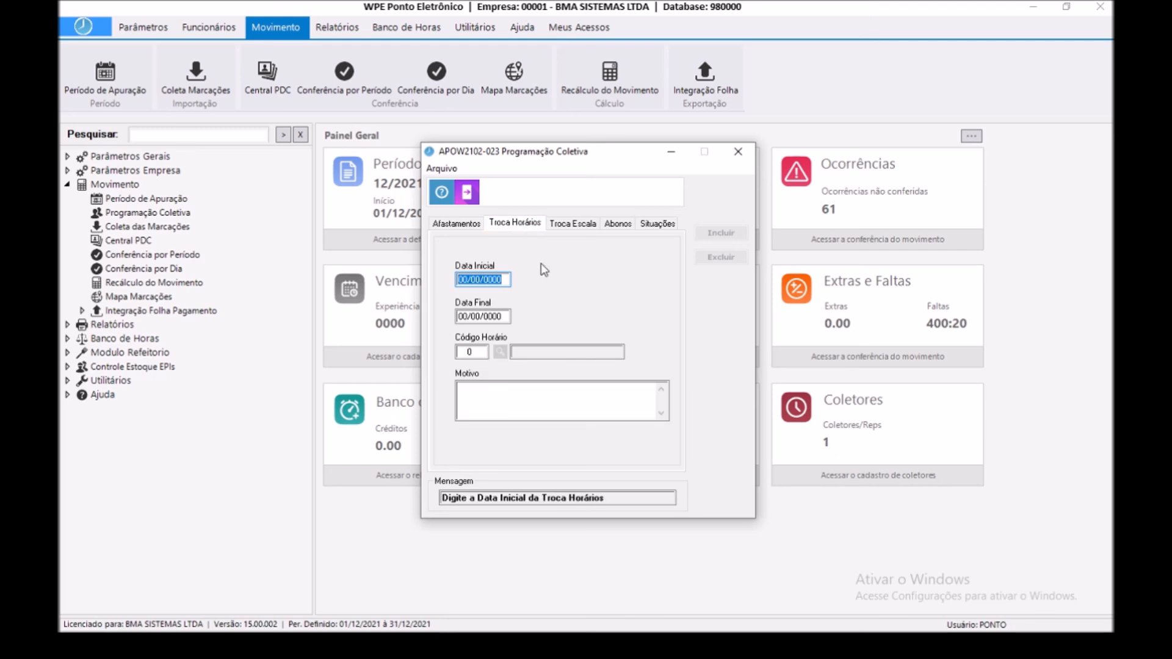
Step: Examine the code fields for Troca Horários, Troca Escala and Situações, and close Programação Coletiva without entering anything
{"action": "left_click", "coordinate": [479, 350]}
{"action": "left_click", "coordinate": [581, 224]}
{"action": "left_click", "coordinate": [478, 349]}
{"action": "left_click", "coordinate": [657, 223]}
{"action": "left_click", "coordinate": [467, 352]}
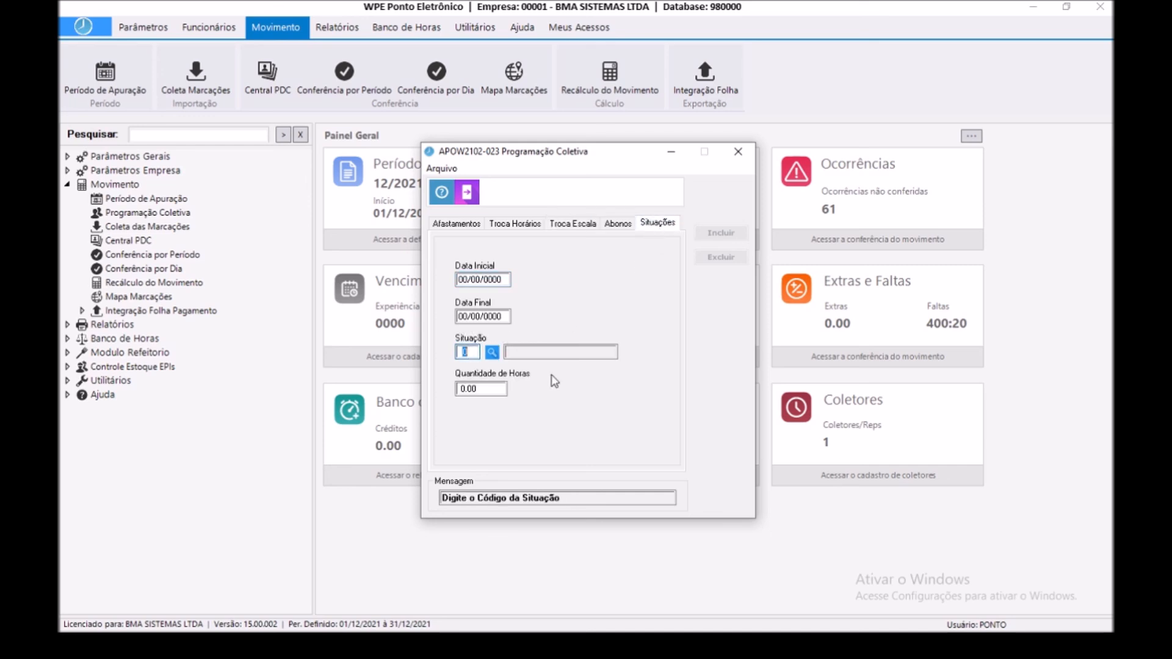
{"action": "left_click", "coordinate": [528, 224]}
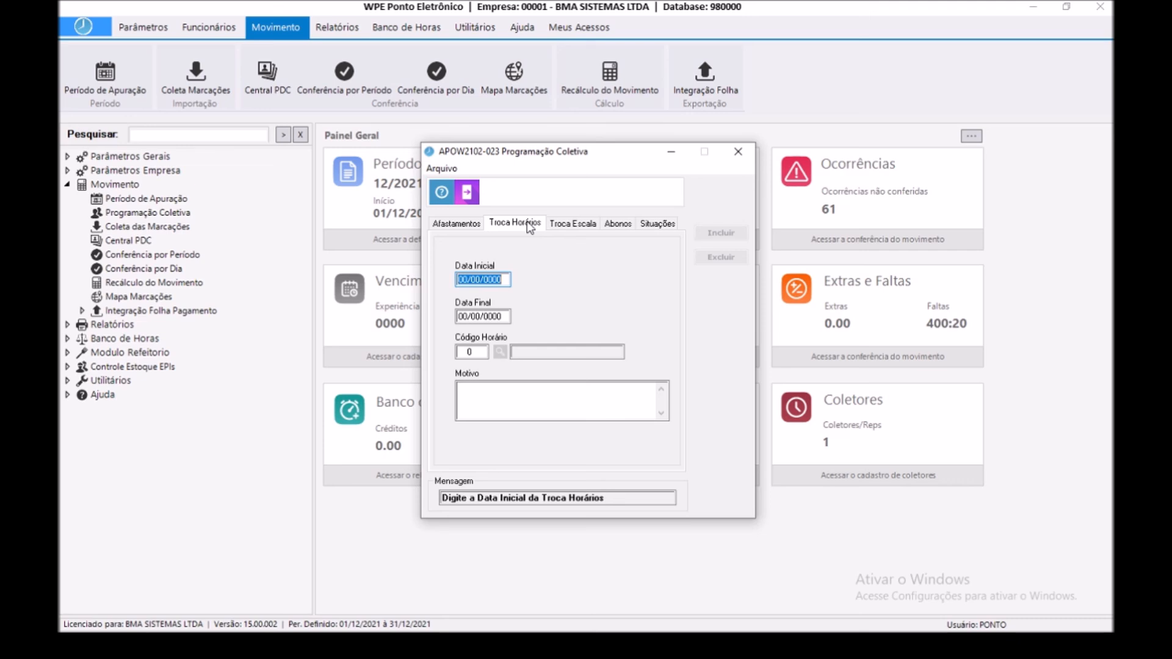
{"action": "left_click", "coordinate": [737, 152]}
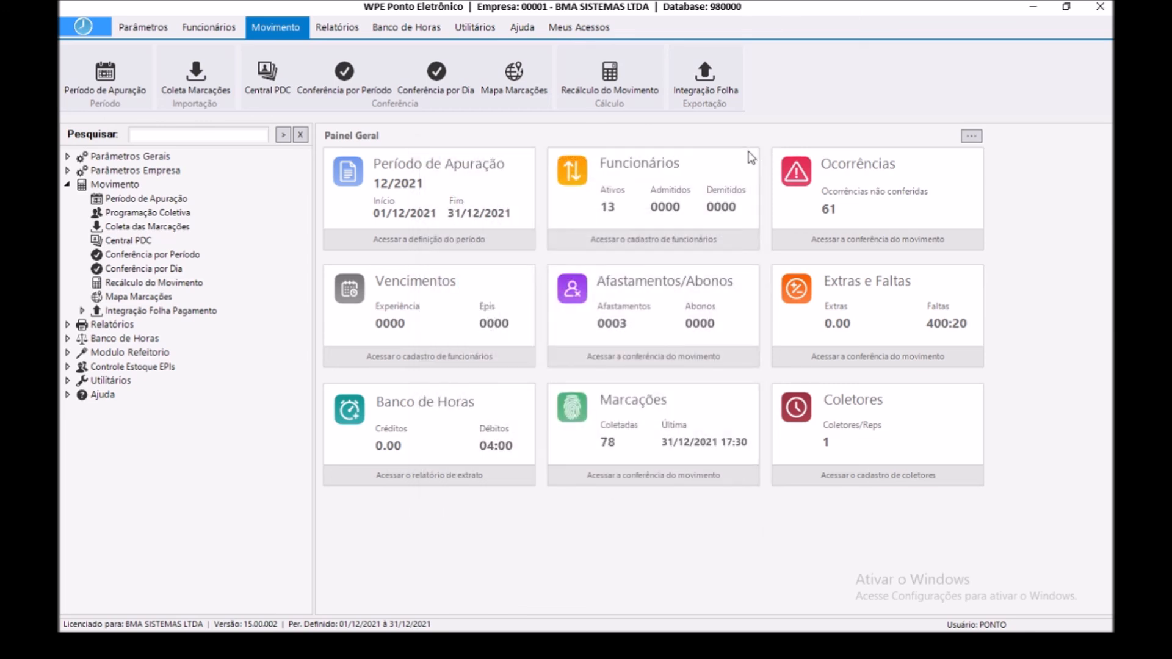